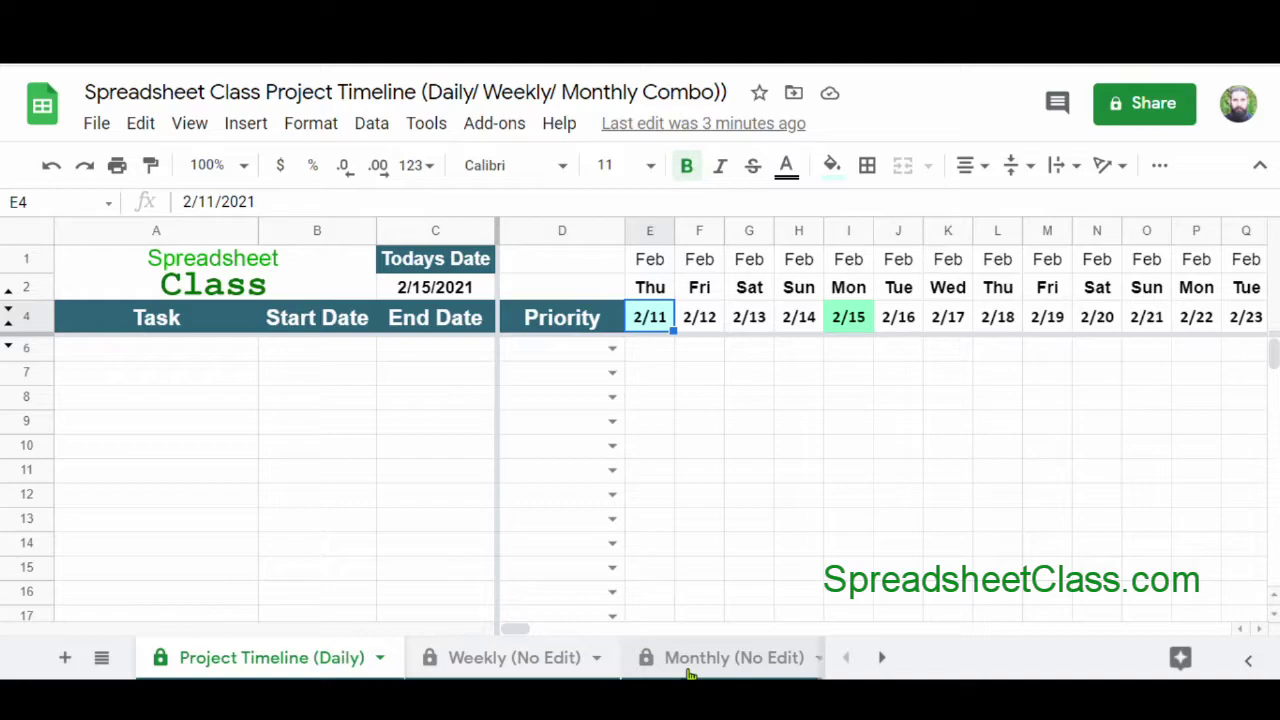
Enter 2/11/21 in E4 as the timeline's starting date
{"action": "left_click", "coordinate": [652, 328]}
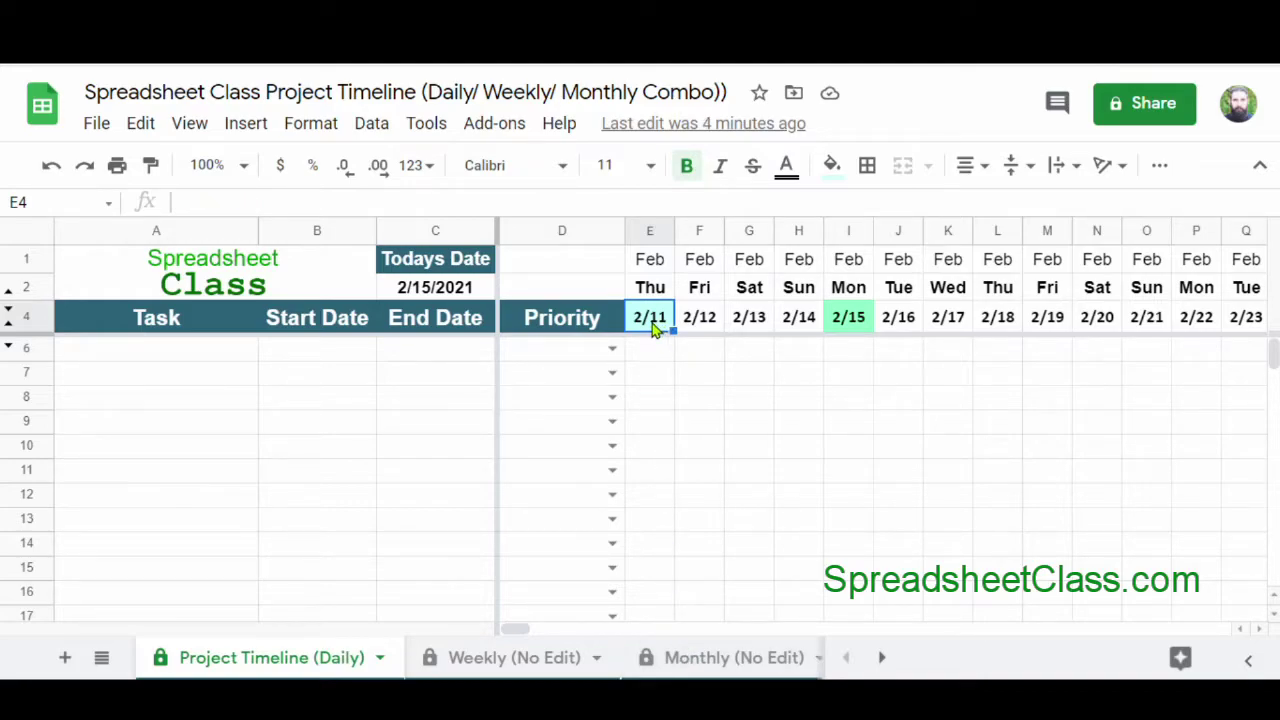
{"action": "type", "text": "2/1"}
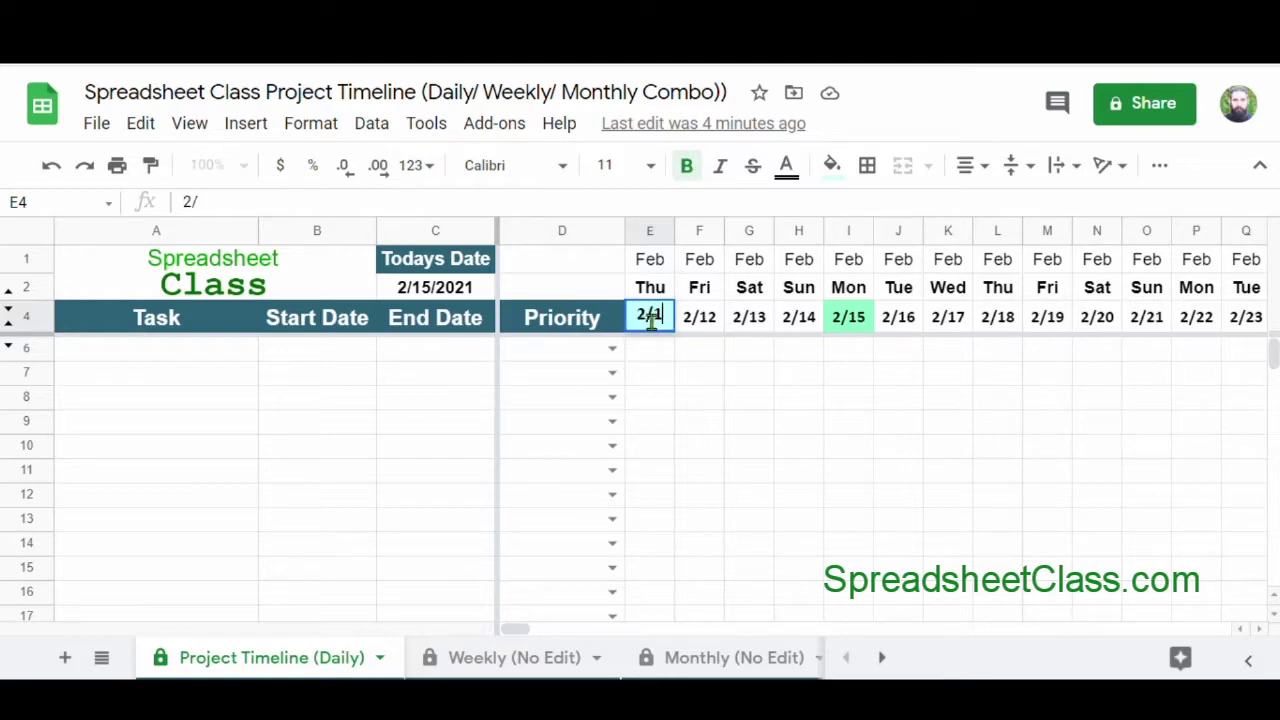
{"action": "type", "text": "1/21"}
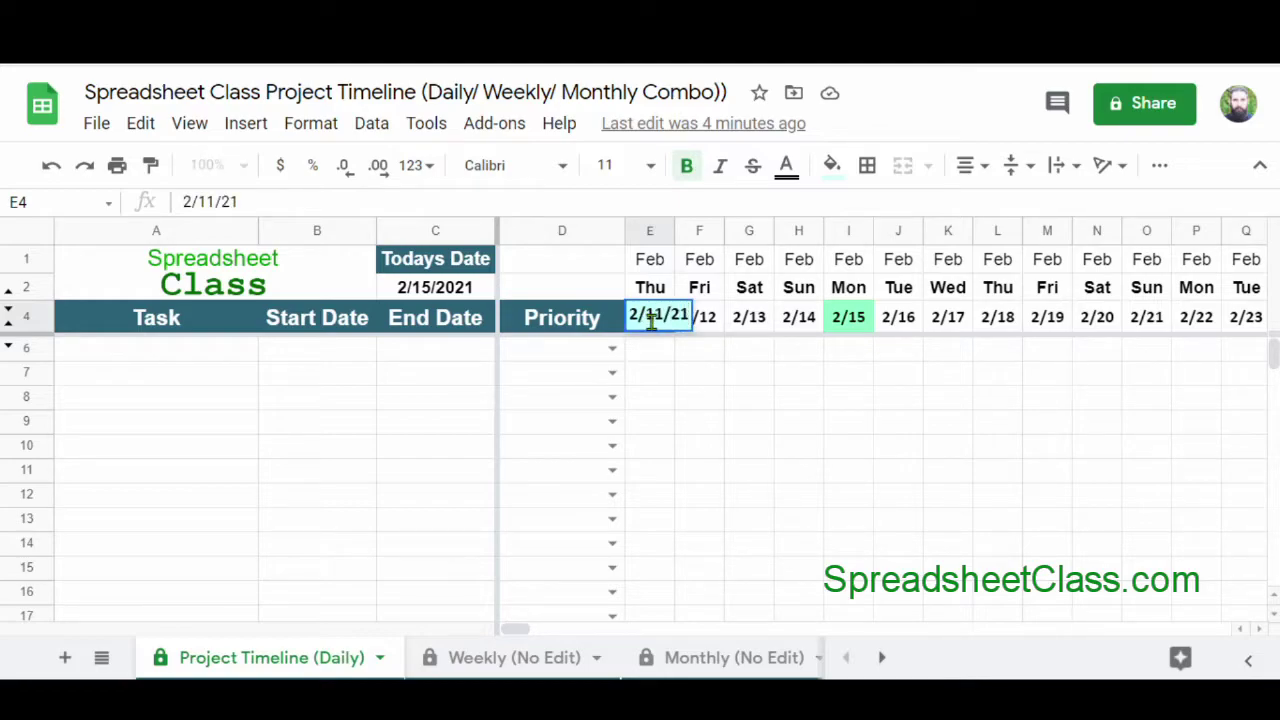
{"action": "key", "text": "Return"}
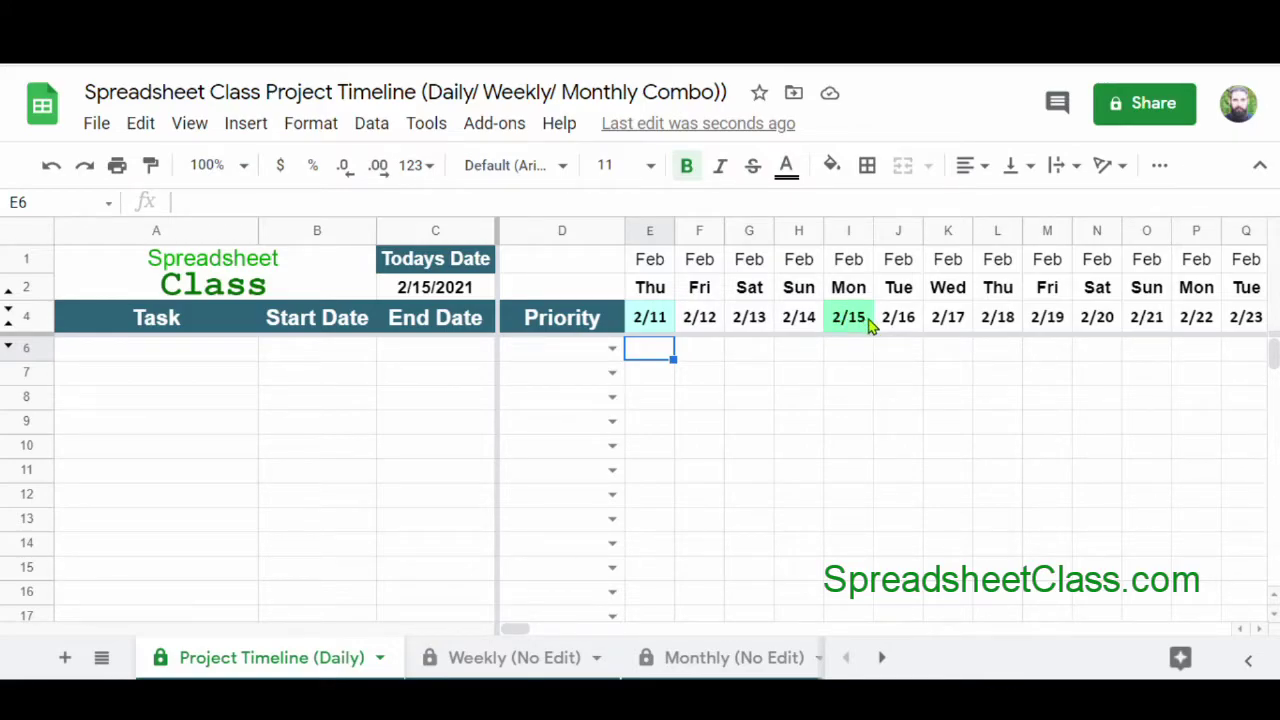
Enter the task names Meeting 1, Meeting 2 and Meeting 3 in cells A6 to A8
{"action": "left_click", "coordinate": [663, 328]}
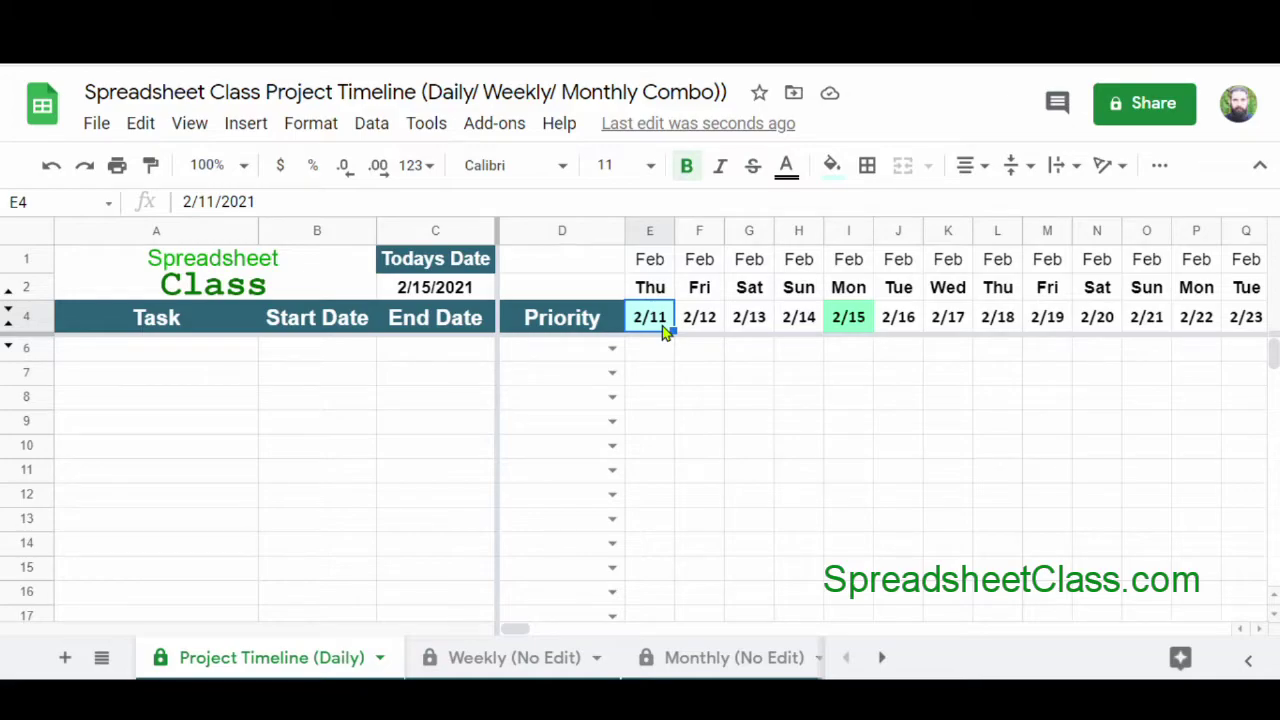
{"action": "left_click", "coordinate": [171, 350]}
{"action": "type", "text": "Meeting"}
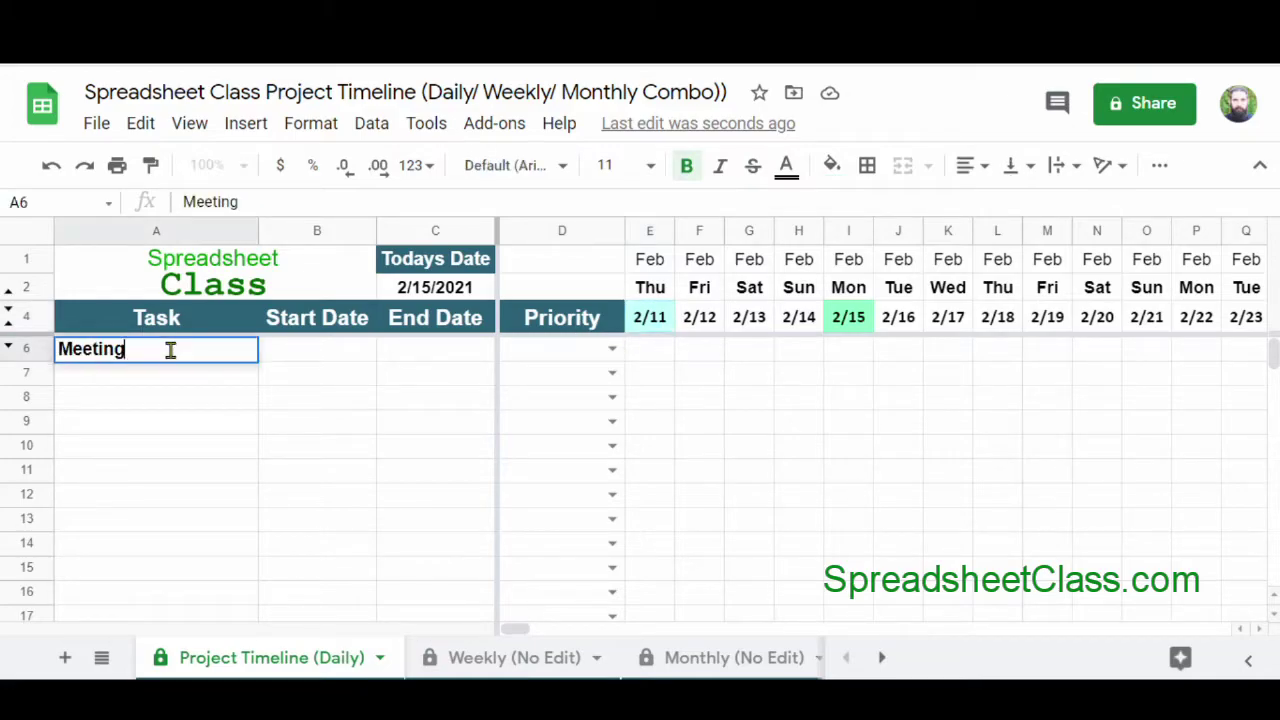
{"action": "type", "text": " 1"}
{"action": "key", "text": "Return"}
{"action": "type", "text": "Meeting 2"}
{"action": "key", "text": "Return"}
{"action": "type", "text": "Meeting 3"}
{"action": "key", "text": "Return"}
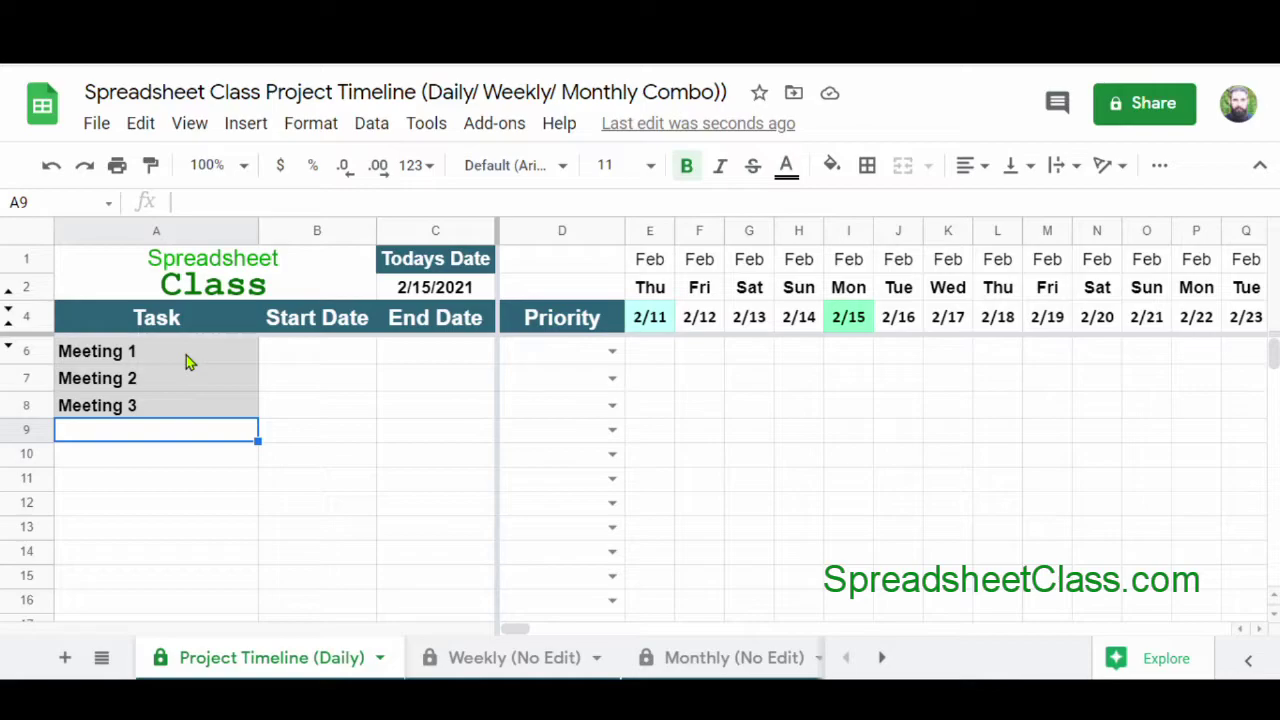
Enter 2/1 as Meeting 1's start date in B6 and 2/20 as its end date in C6
{"action": "left_click", "coordinate": [320, 357]}
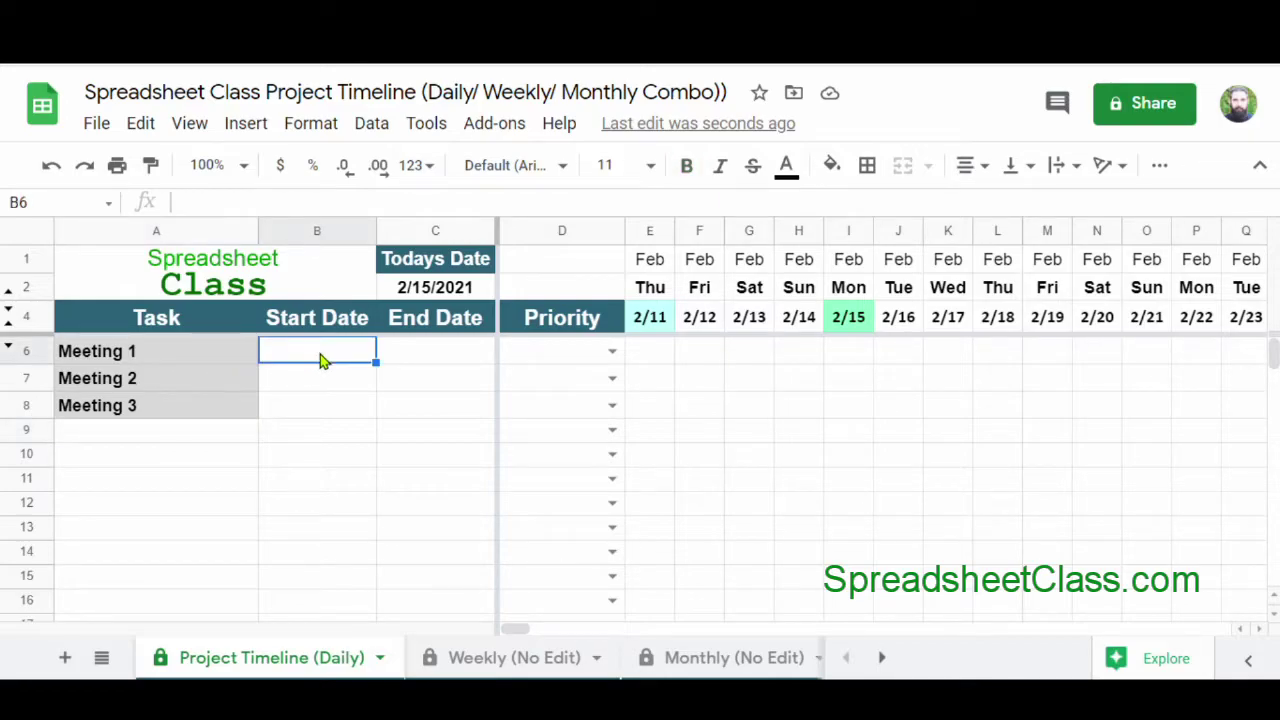
{"action": "type", "text": "2/1"}
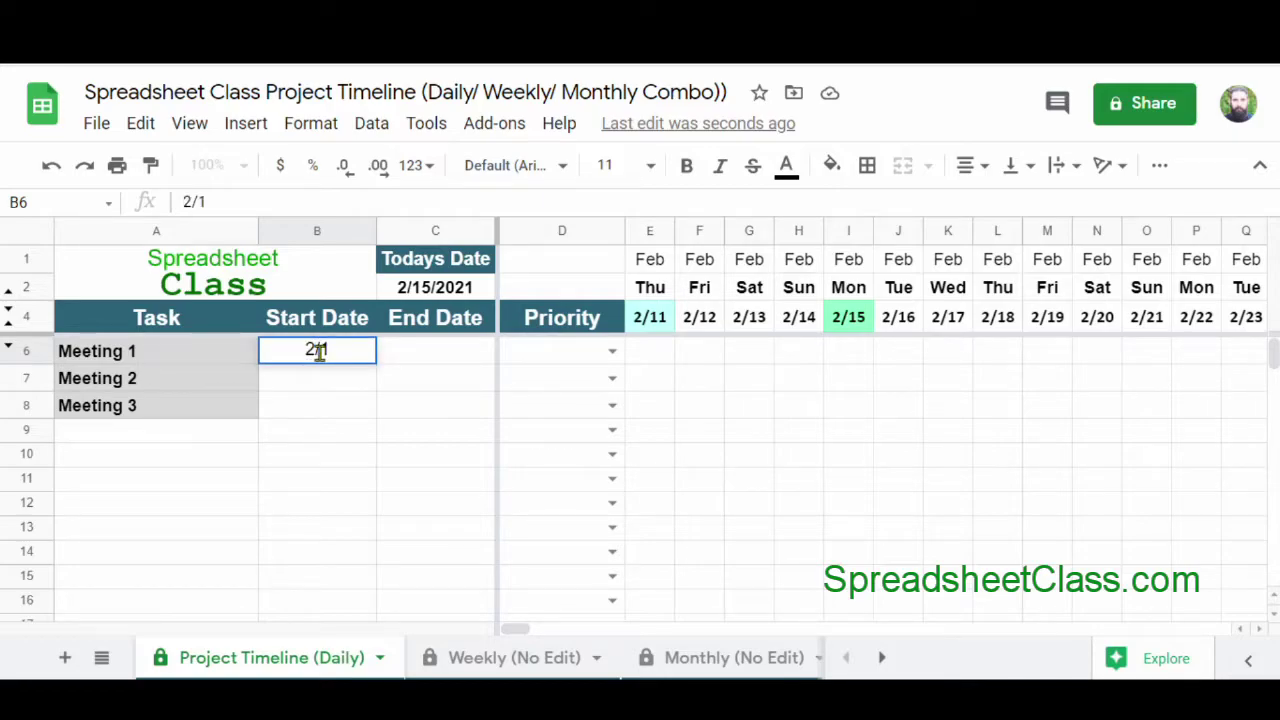
{"action": "key", "text": "Tab"}
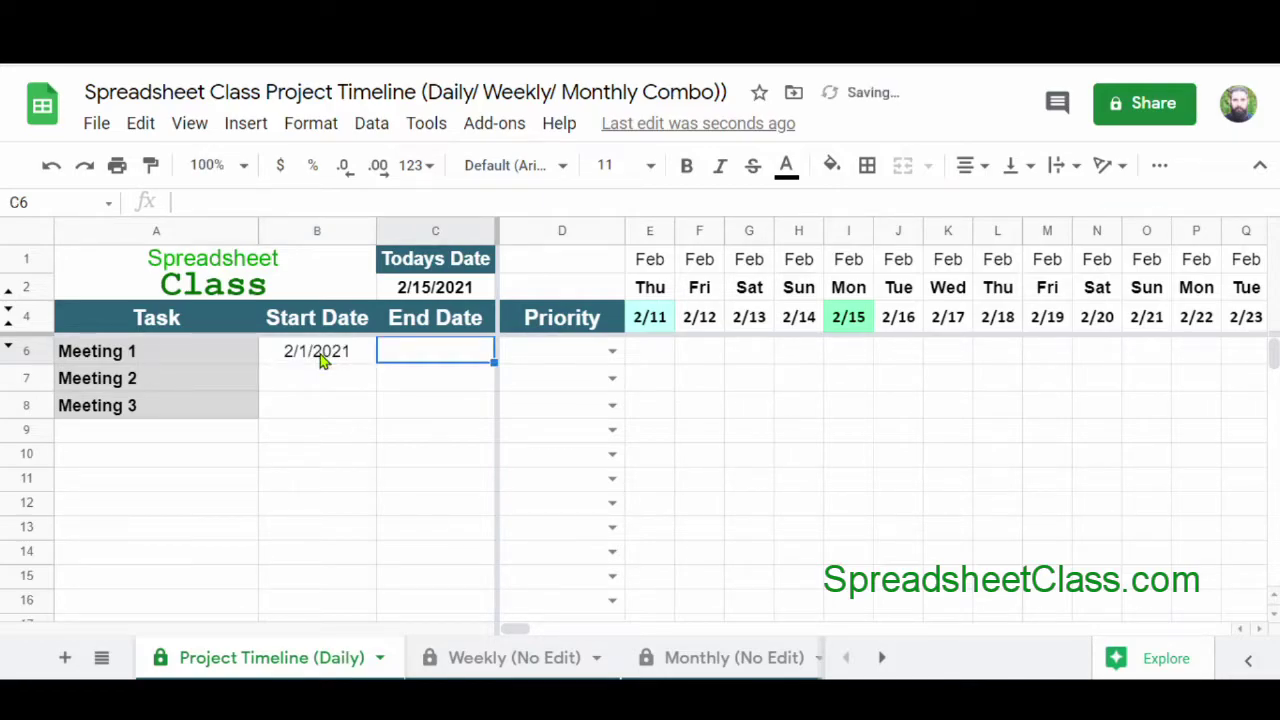
{"action": "type", "text": "2/20"}
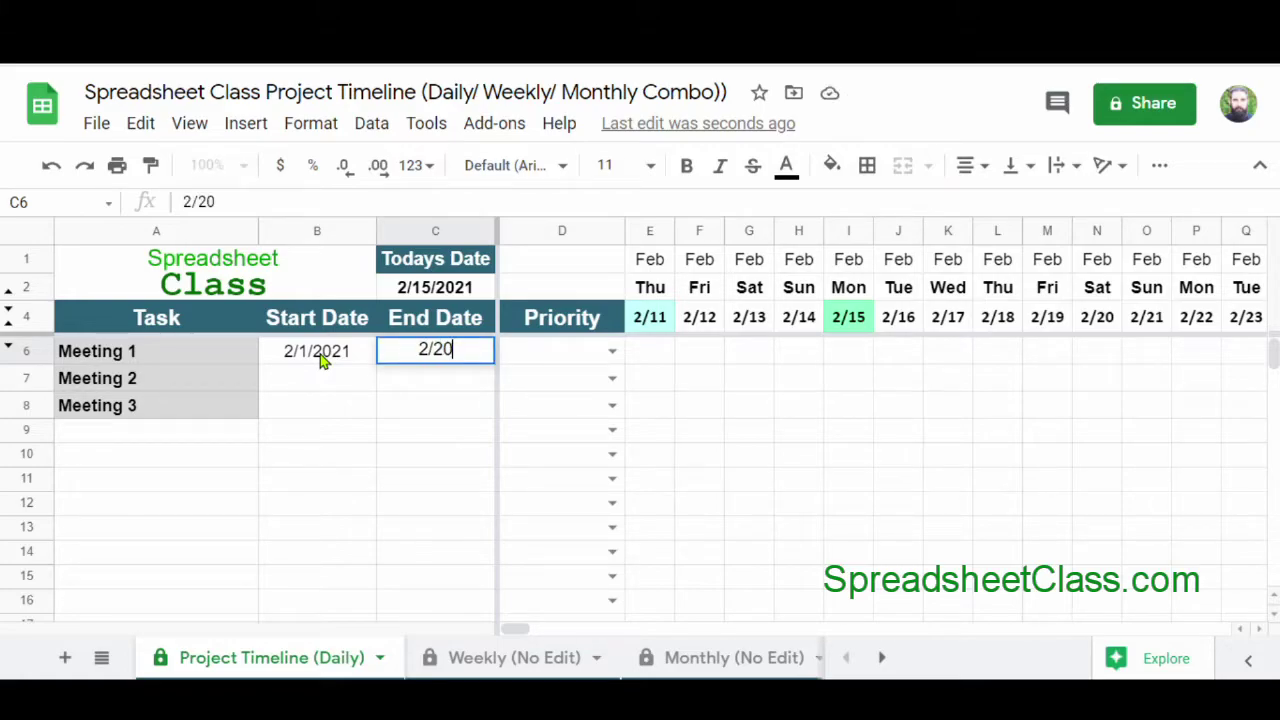
{"action": "key", "text": "Return"}
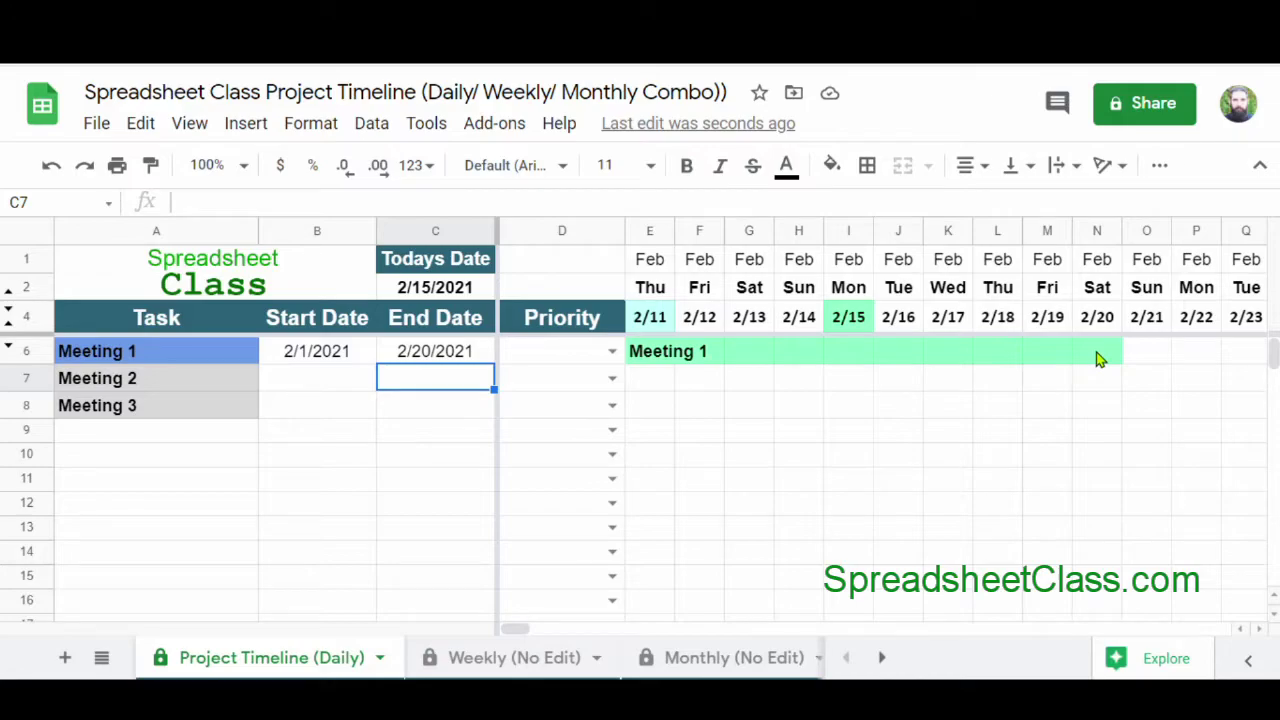
Enter 2/16 as Meeting 2's start date in B7 and 2/18 as its end date in C7
{"action": "left_click", "coordinate": [320, 381]}
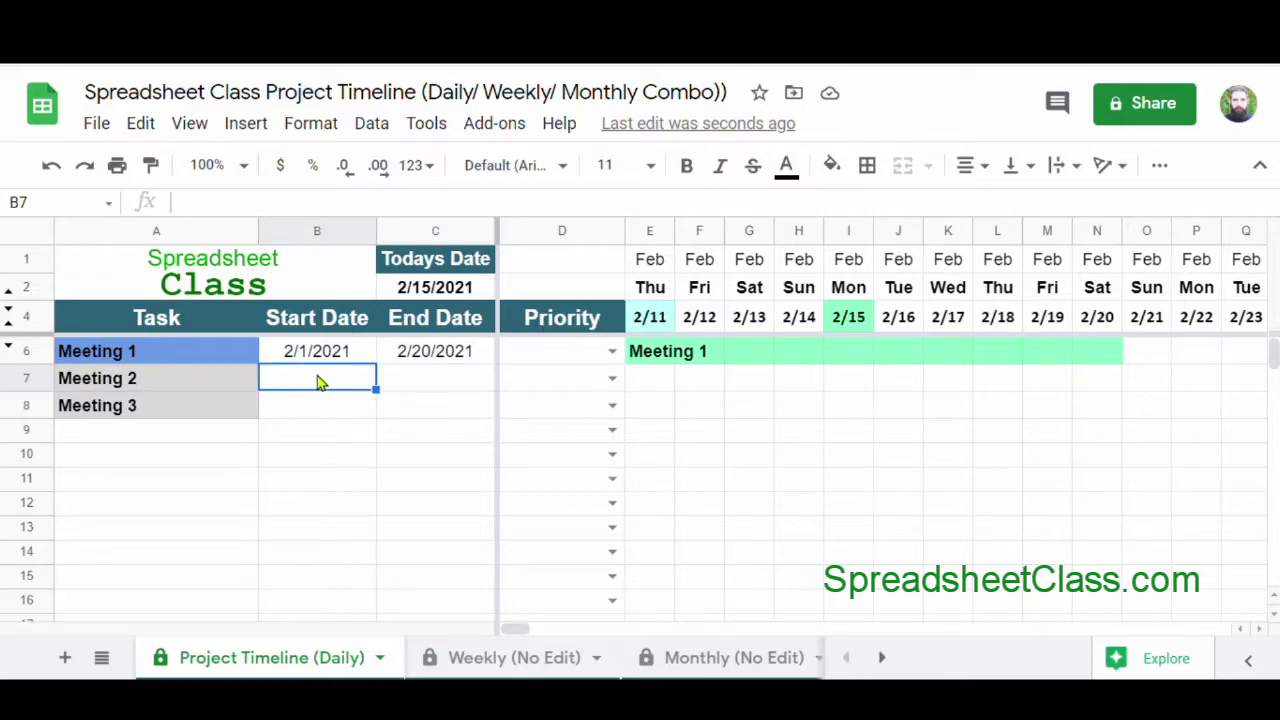
{"action": "type", "text": "2/16"}
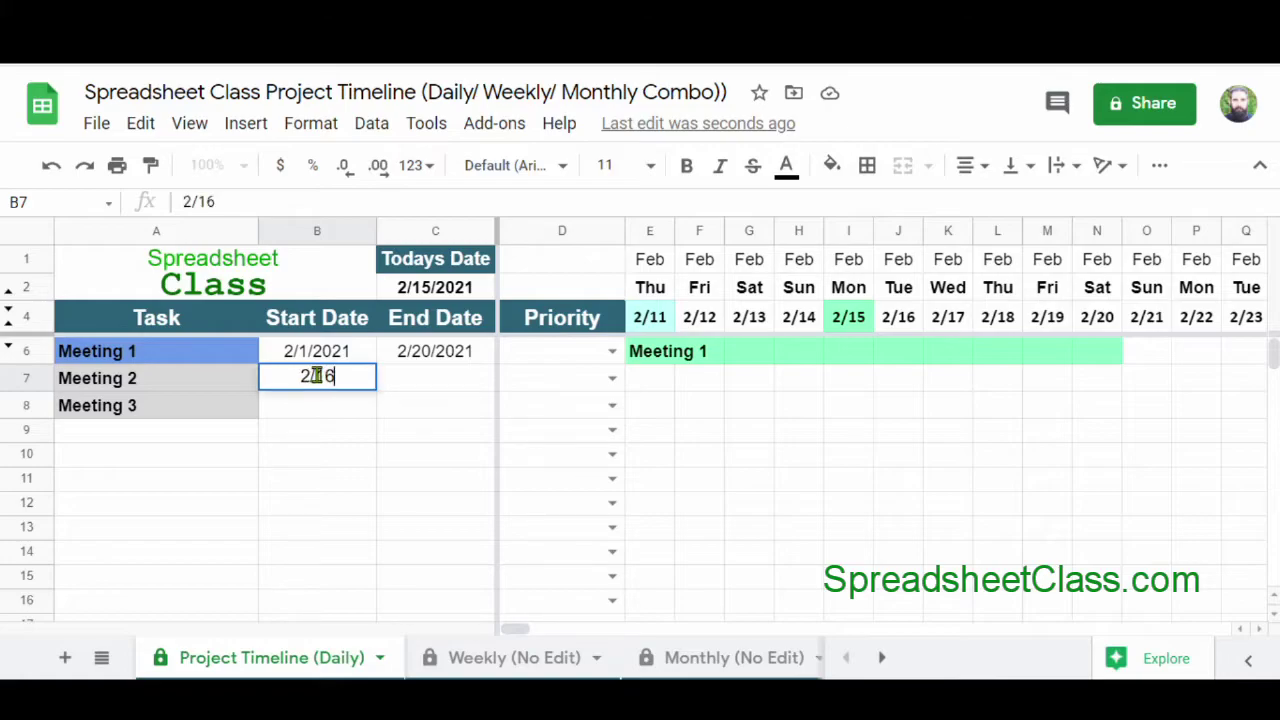
{"action": "key", "text": "Tab"}
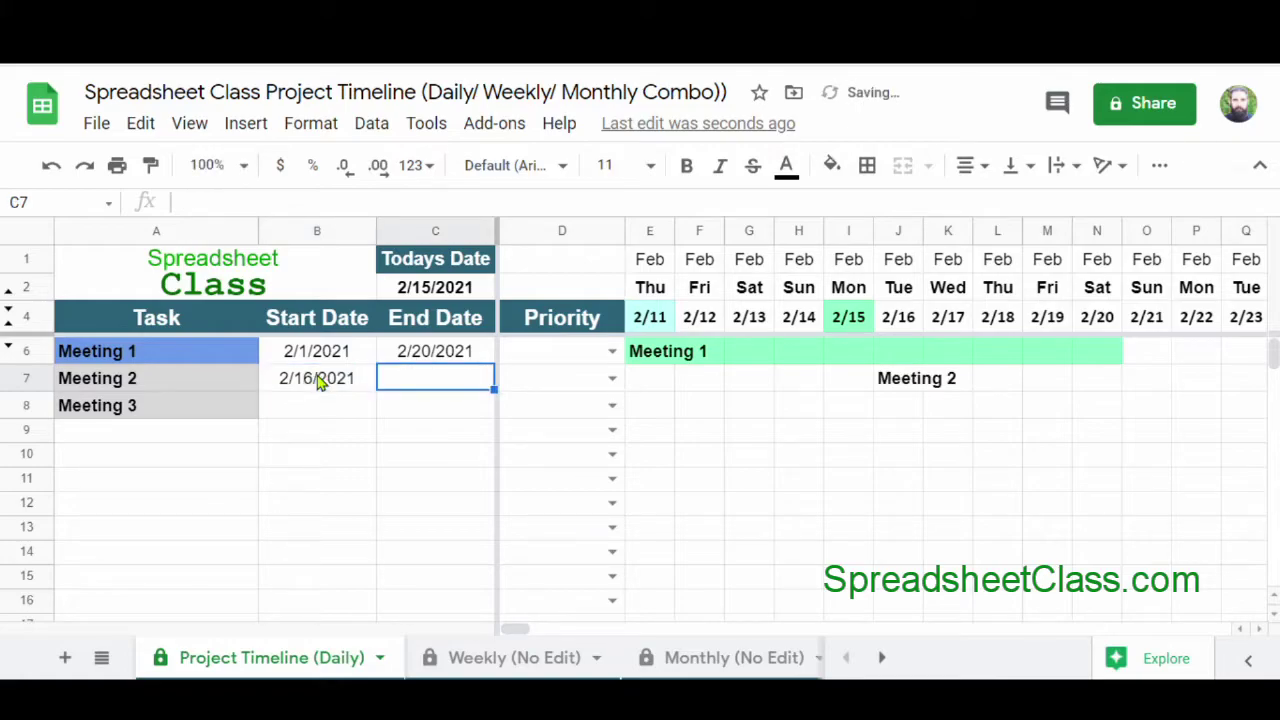
{"action": "type", "text": "2/18"}
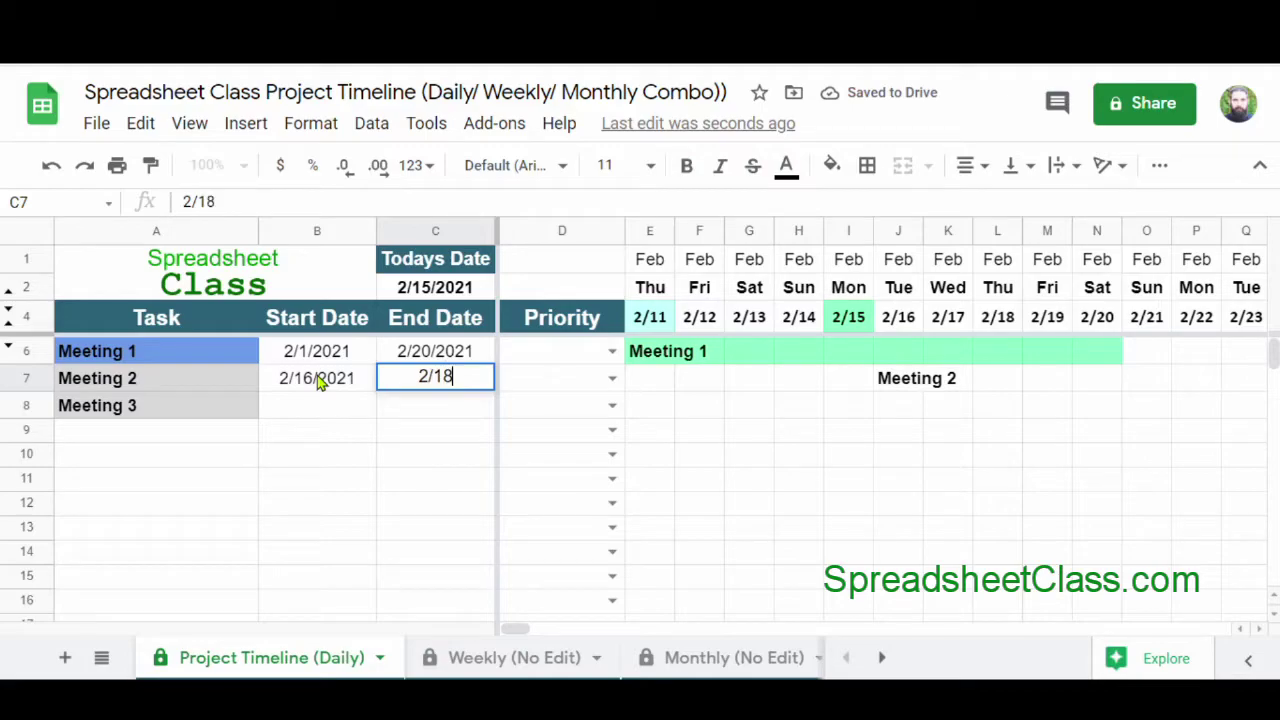
{"action": "key", "text": "Return"}
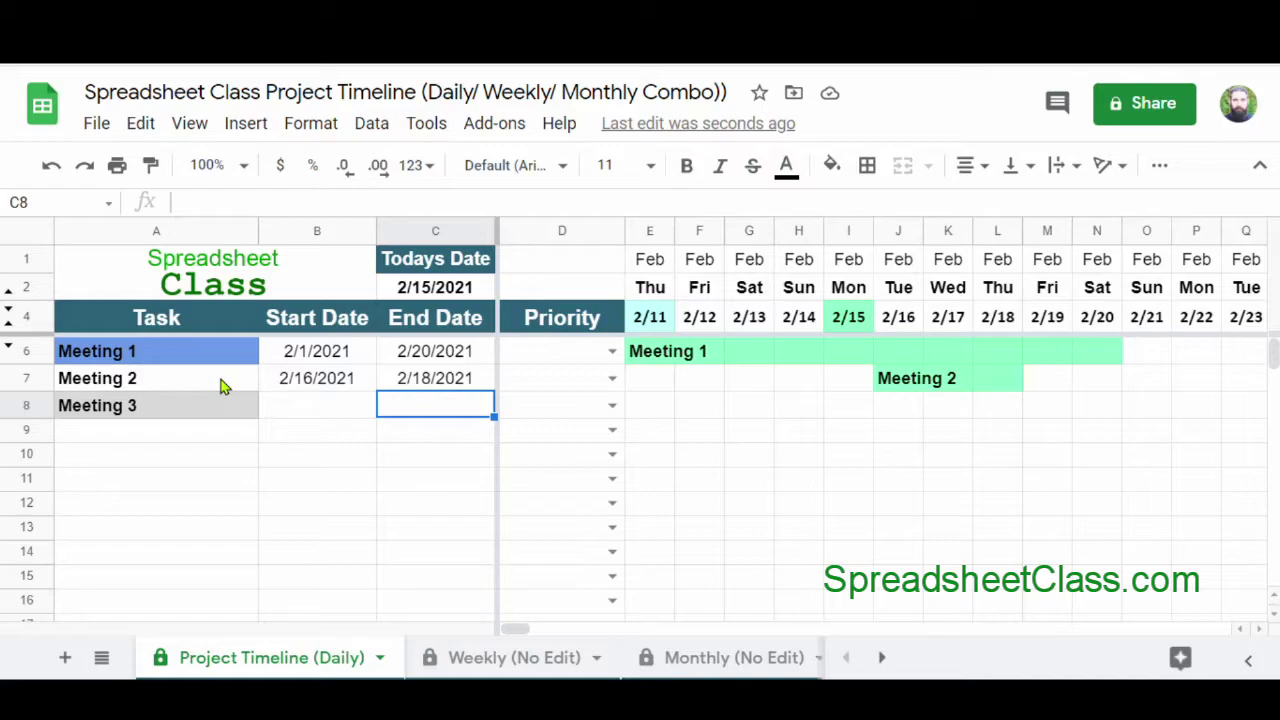
Date Meeting 3 from 2/12 to 2/14, then view the Weekly (No Edit) sheet
{"action": "left_click", "coordinate": [214, 413]}
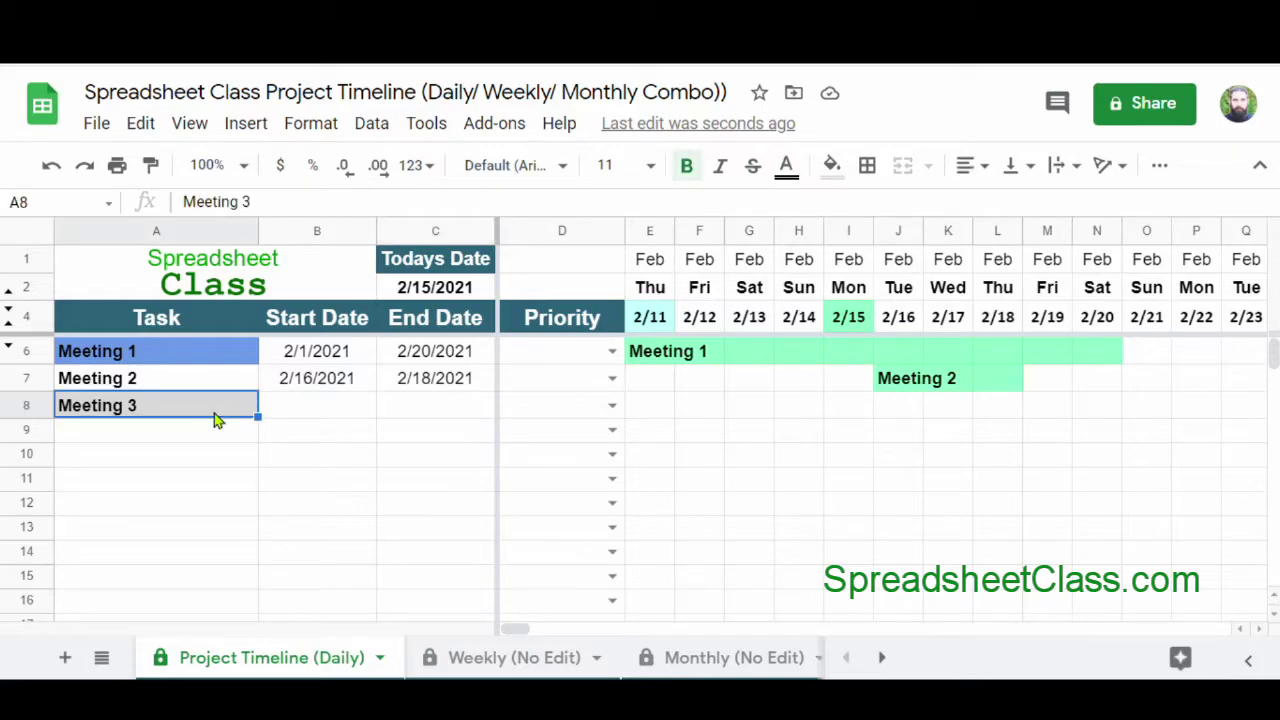
{"action": "left_click", "coordinate": [296, 413]}
{"action": "type", "text": "2/12"}
{"action": "key", "text": "Tab"}
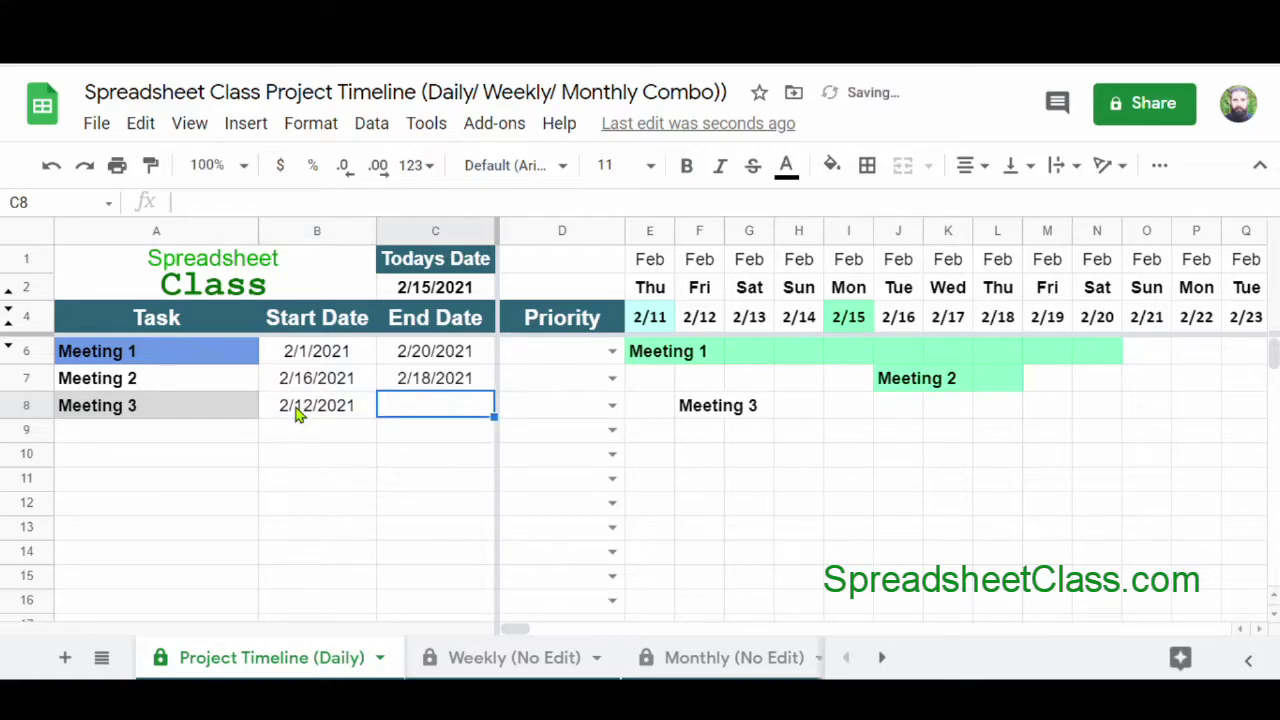
{"action": "type", "text": "2/14"}
{"action": "key", "text": "Return"}
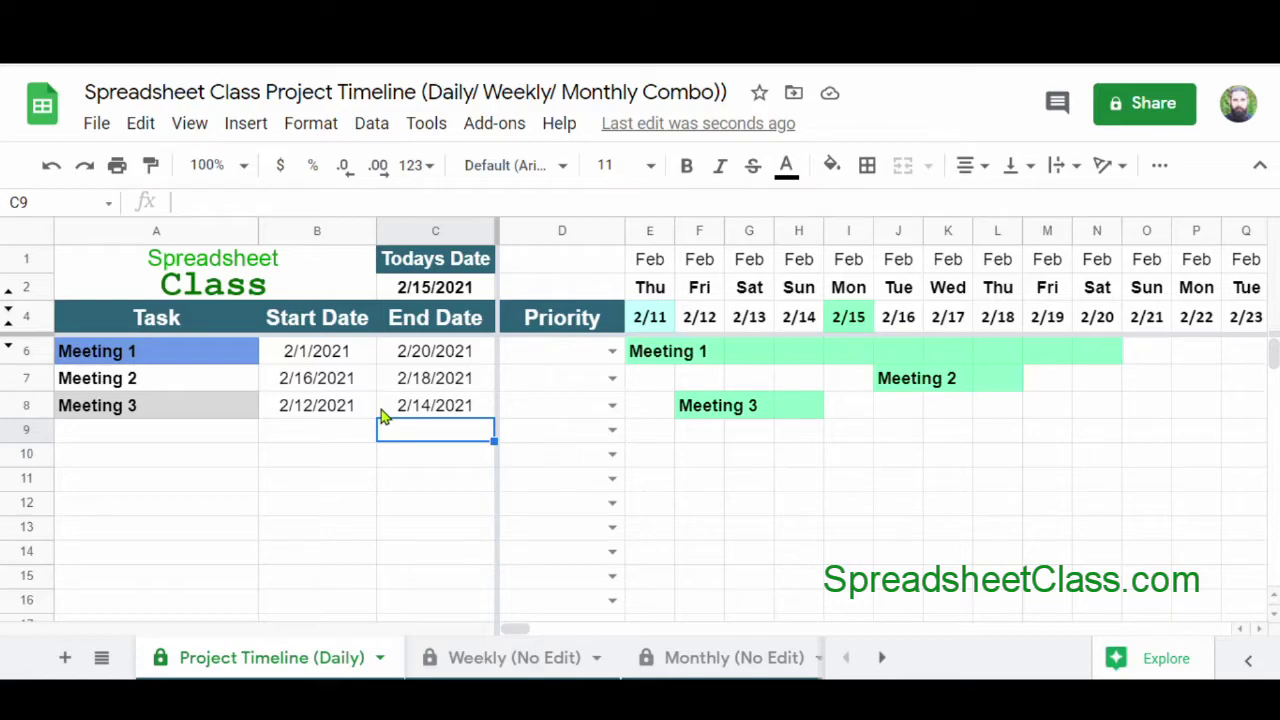
{"action": "left_click", "coordinate": [488, 665]}
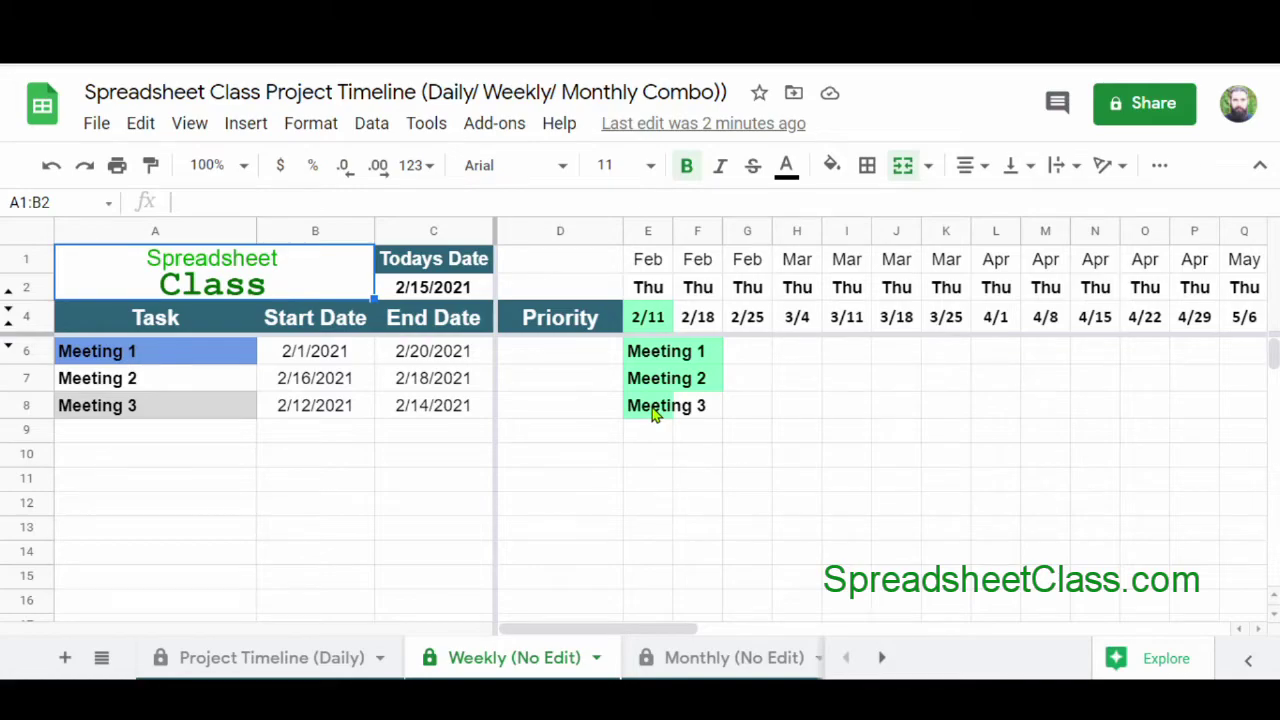
Switch to the Monthly (No Edit) sheet to see the 2021 monthly timeline
{"action": "left_click", "coordinate": [700, 657]}
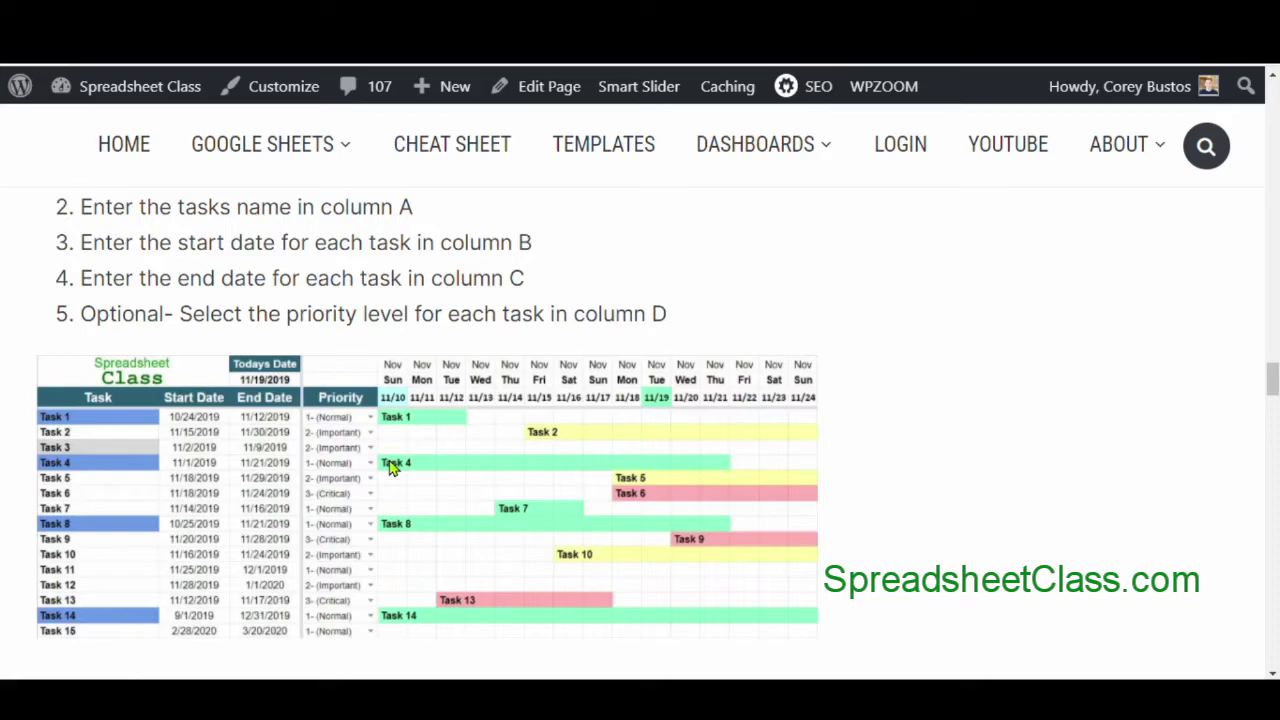
Scroll the blog post to the weekly Gantt example and the monthly timeline template heading
{"action": "scroll", "coordinate": [380, 562], "scroll_direction": "down", "scroll_amount": 5}
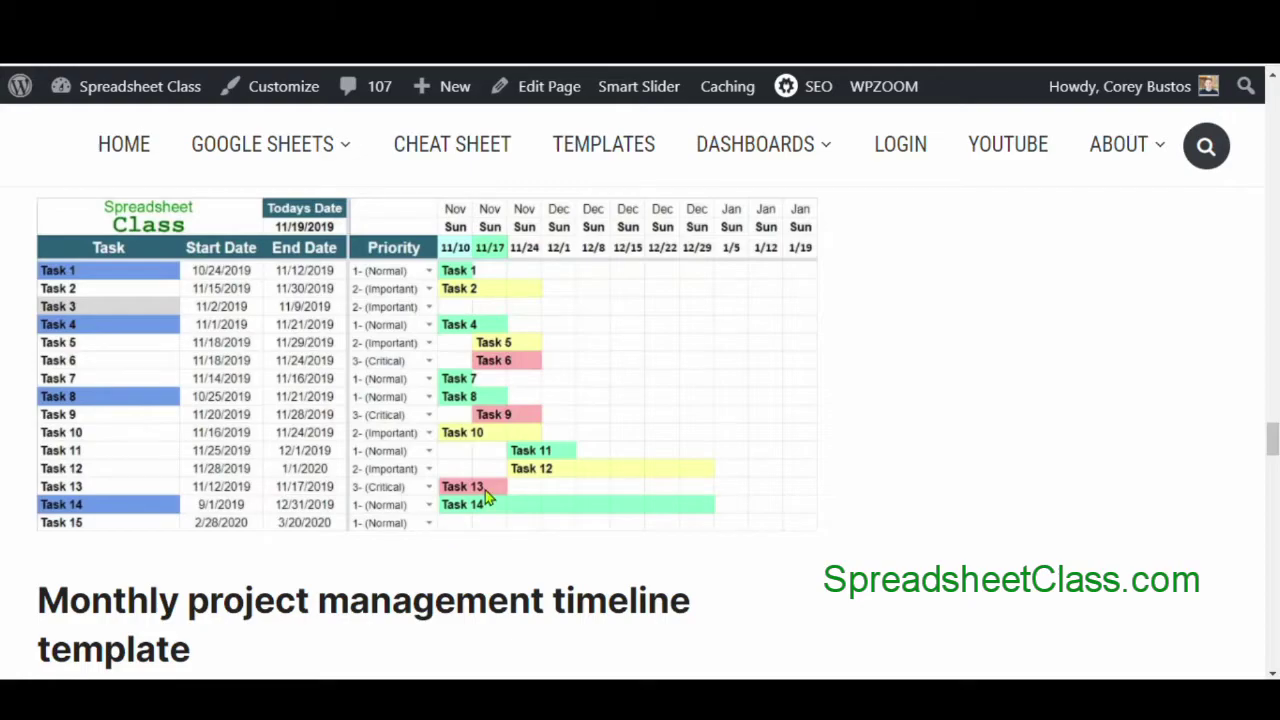
{"action": "scroll", "coordinate": [486, 495], "scroll_direction": "down", "scroll_amount": 5}
{"action": "scroll", "coordinate": [465, 502], "scroll_direction": "down", "scroll_amount": 5}
{"action": "scroll", "coordinate": [455, 502], "scroll_direction": "up", "scroll_amount": 1}
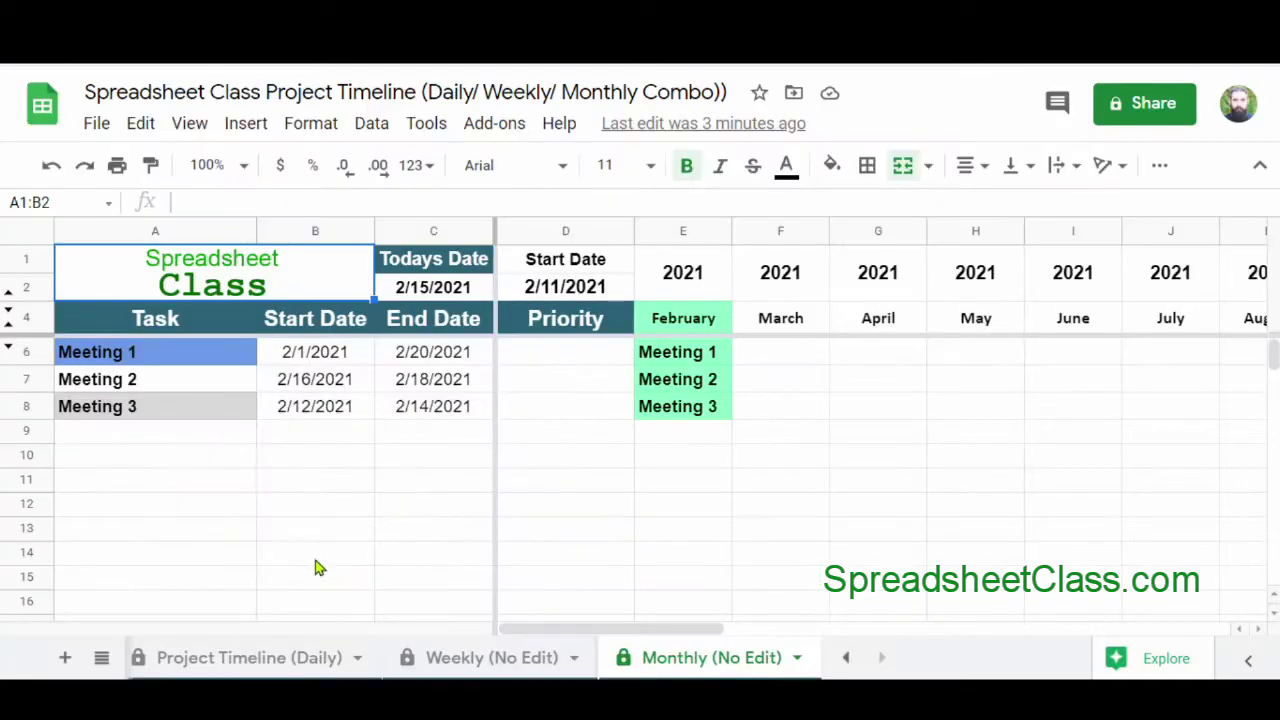
Switch back to the Project Timeline (Daily) sheet
{"action": "left_click", "coordinate": [274, 662]}
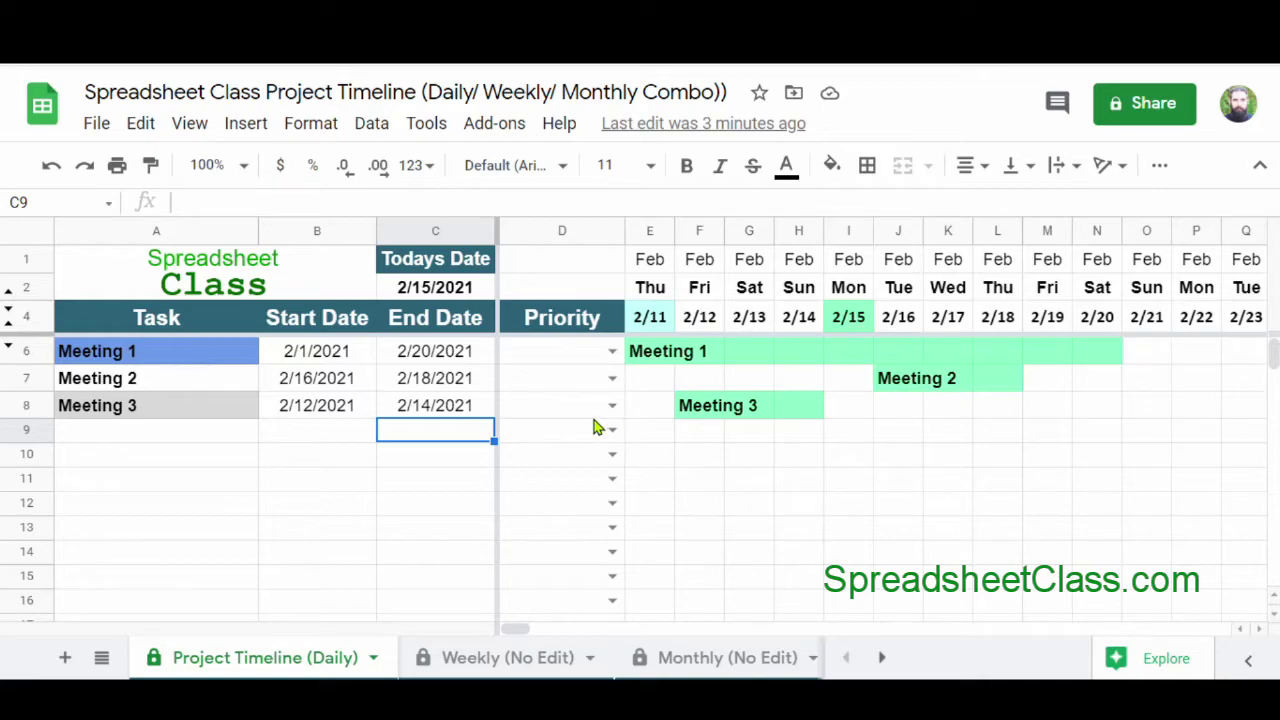
Set Meeting 1's priority to 3- (Critical) and Meeting 2's to 2- (Important)
{"action": "left_click", "coordinate": [610, 352]}
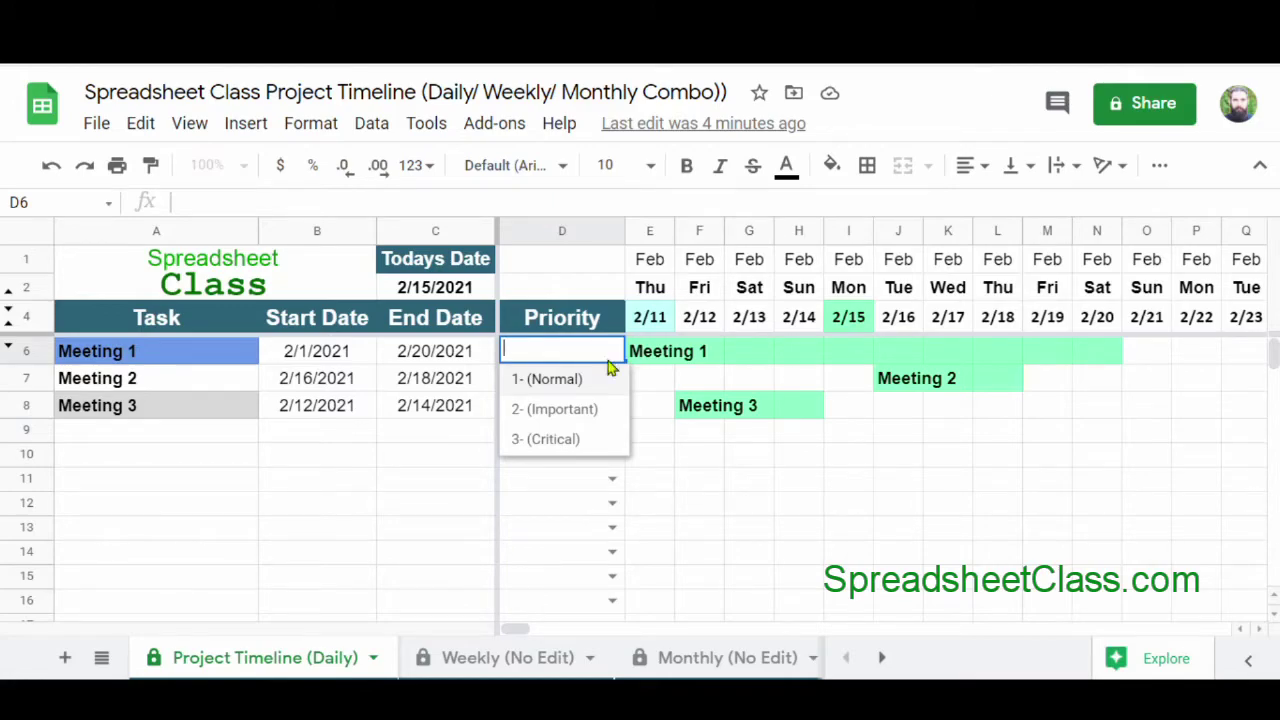
{"action": "left_click", "coordinate": [590, 418]}
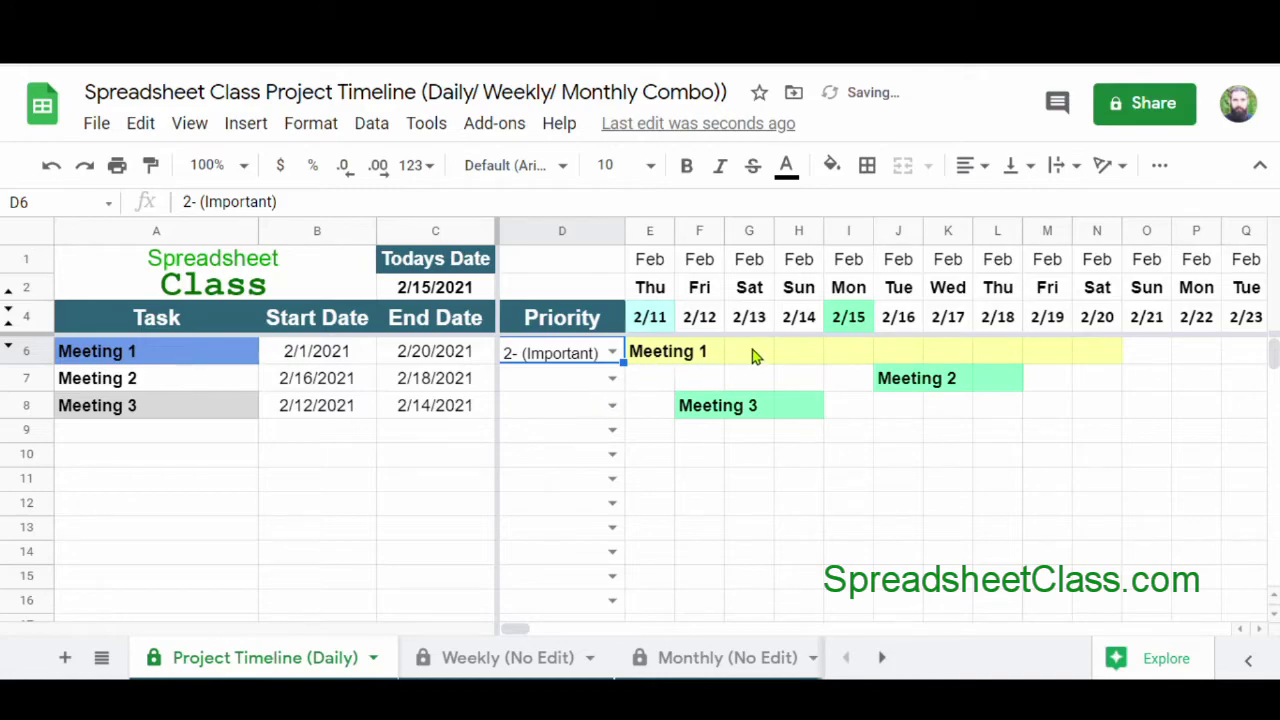
{"action": "left_click", "coordinate": [611, 354]}
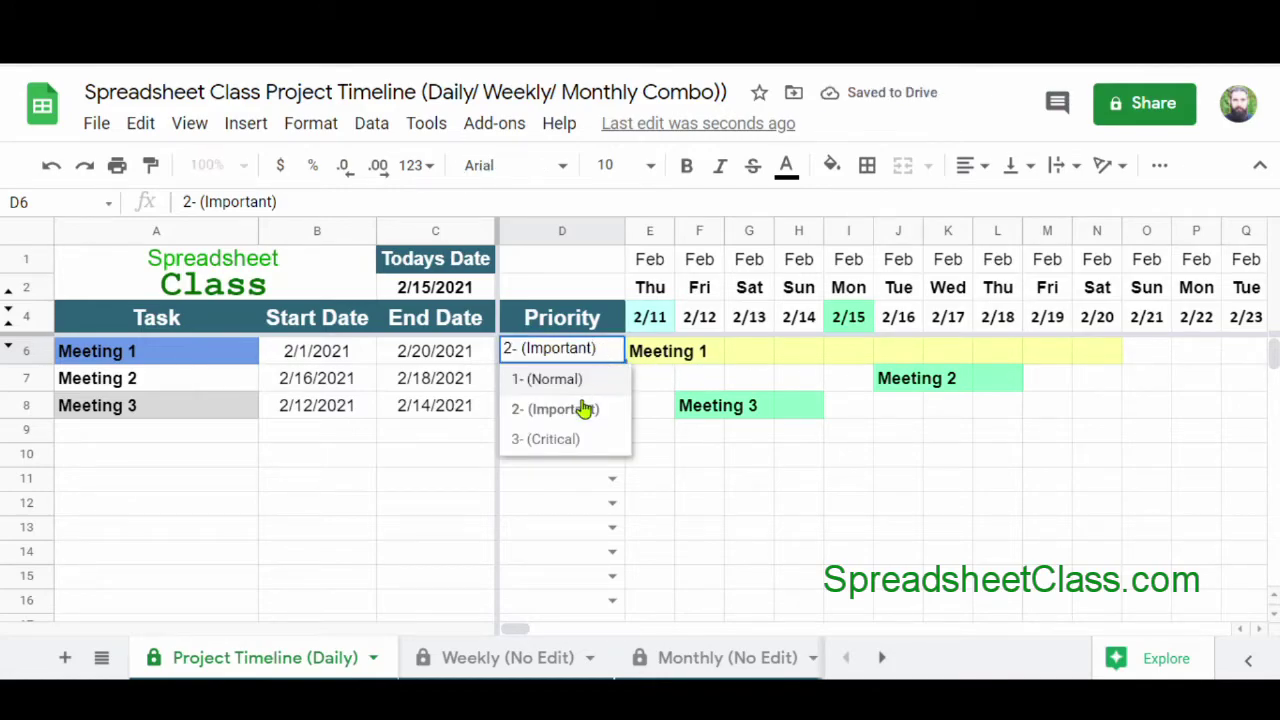
{"action": "left_click", "coordinate": [589, 440]}
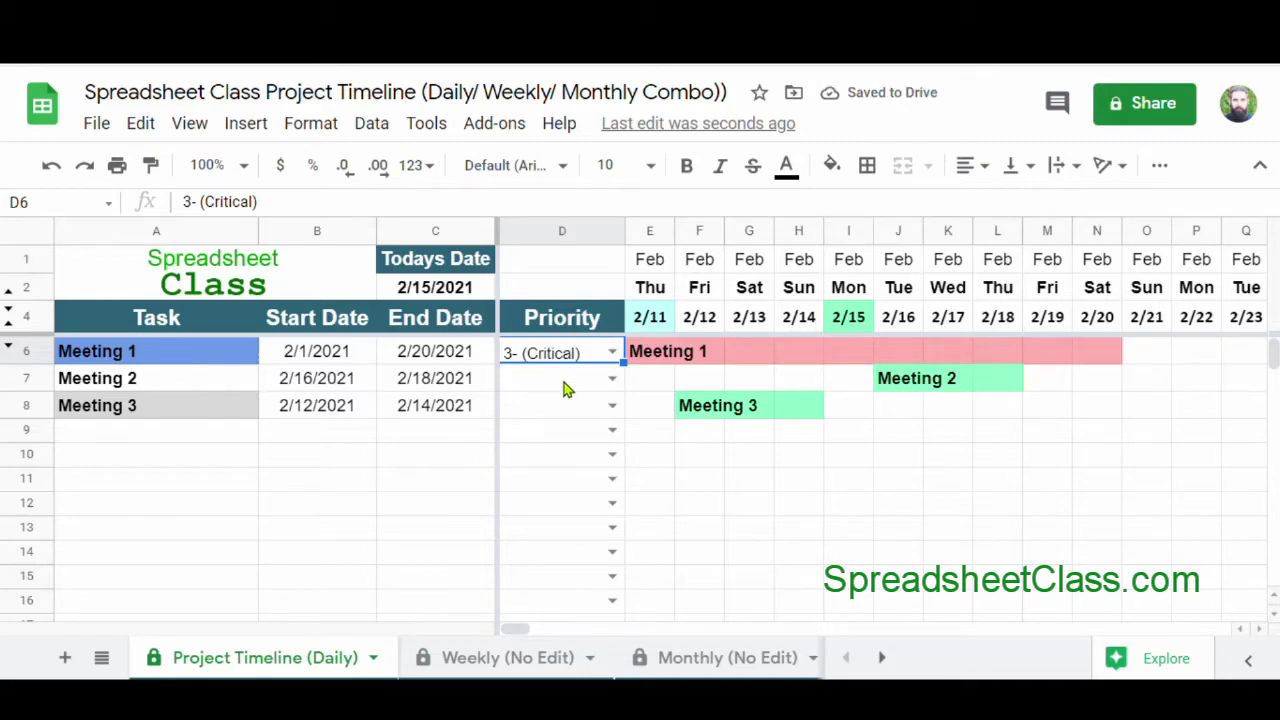
{"action": "left_click", "coordinate": [569, 389]}
{"action": "left_click", "coordinate": [567, 450]}
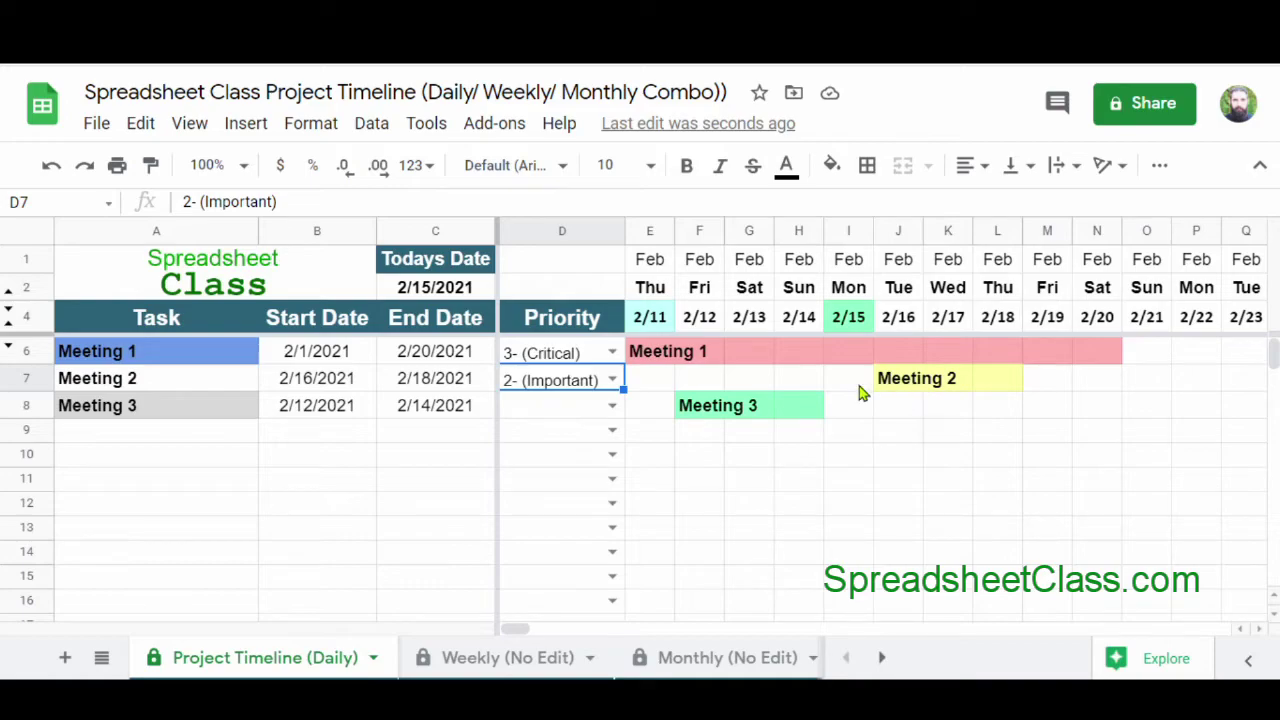
Unhide the protected row 5 and delete its contents, accepting the protection warnings
{"action": "left_click", "coordinate": [10, 350]}
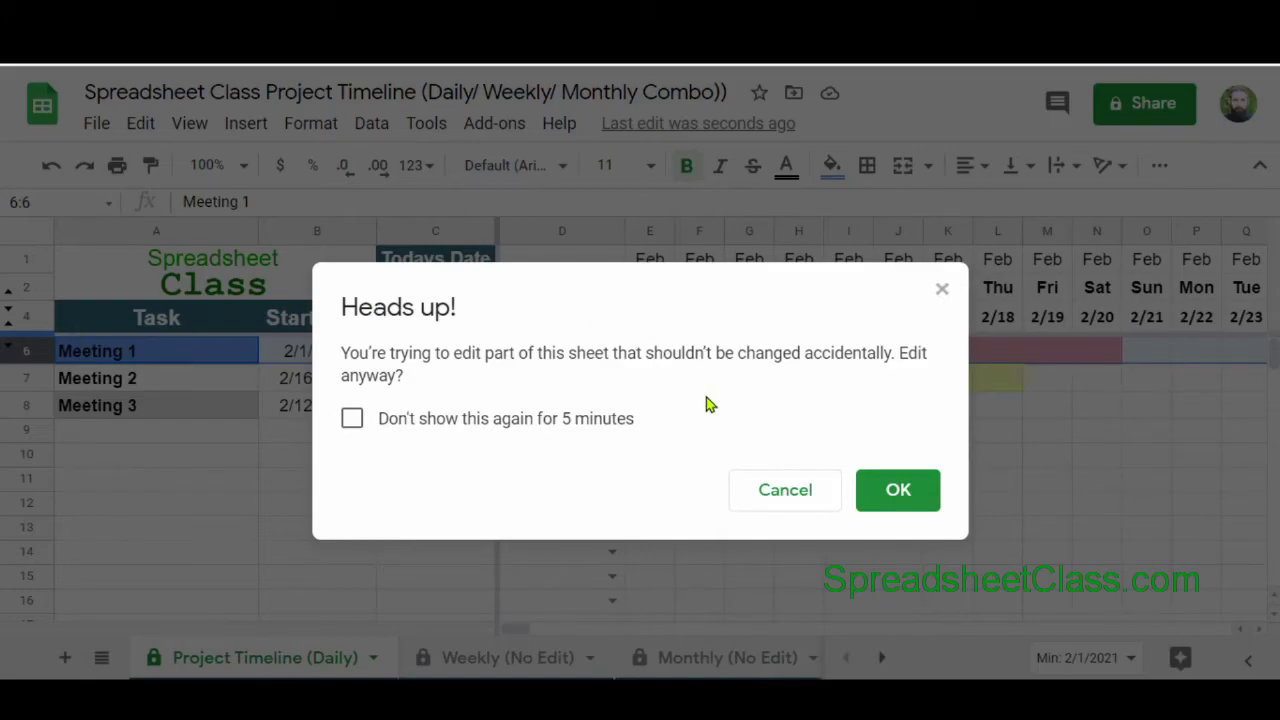
{"action": "left_click", "coordinate": [912, 498]}
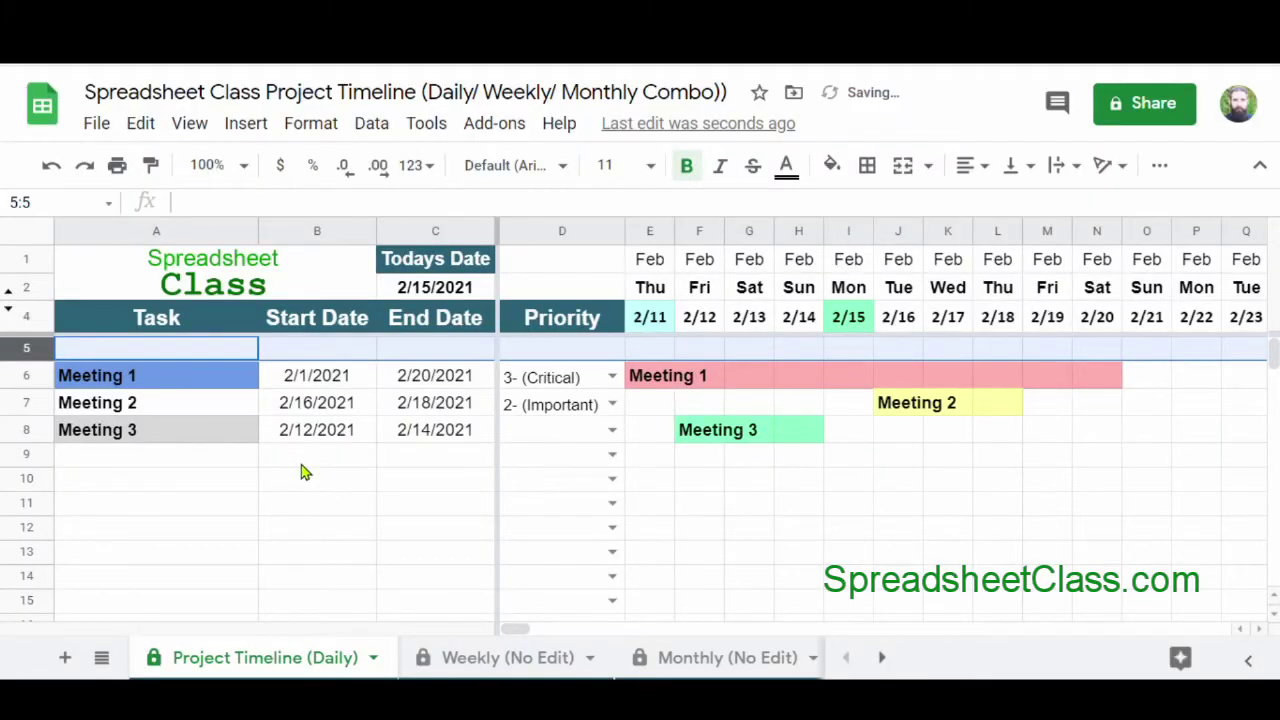
{"action": "left_click", "coordinate": [103, 350]}
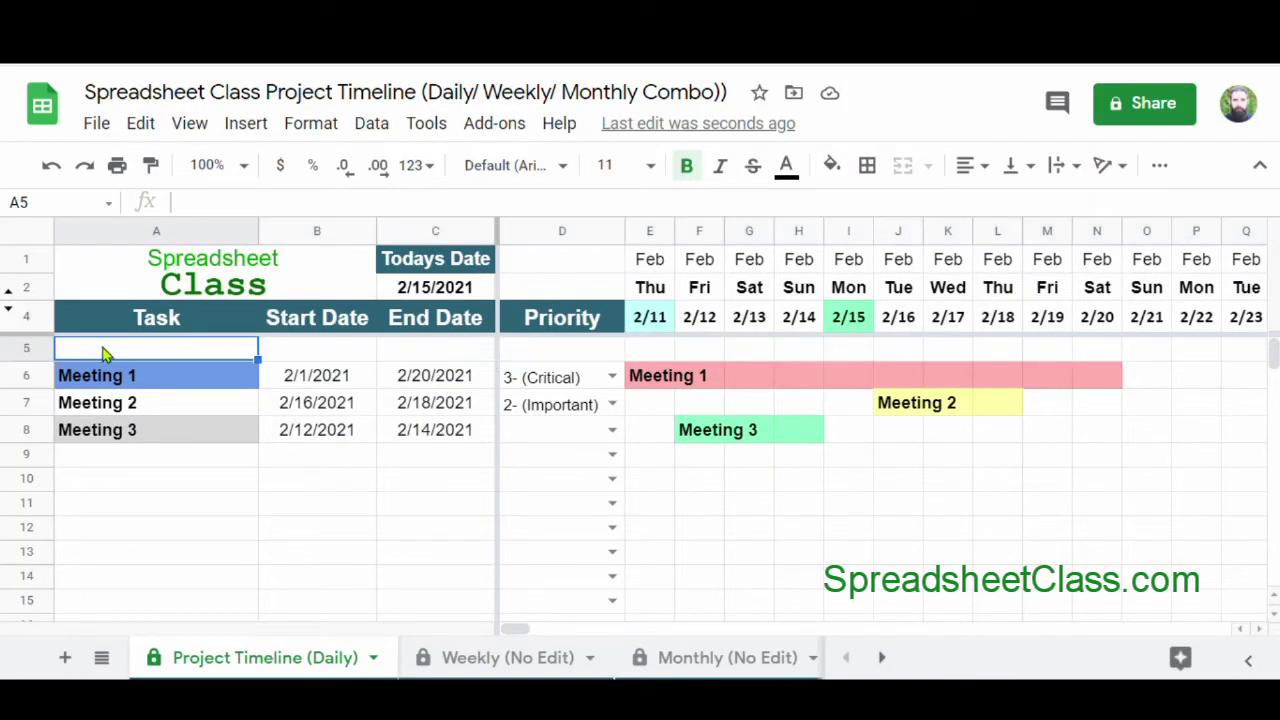
{"action": "left_click", "coordinate": [27, 349]}
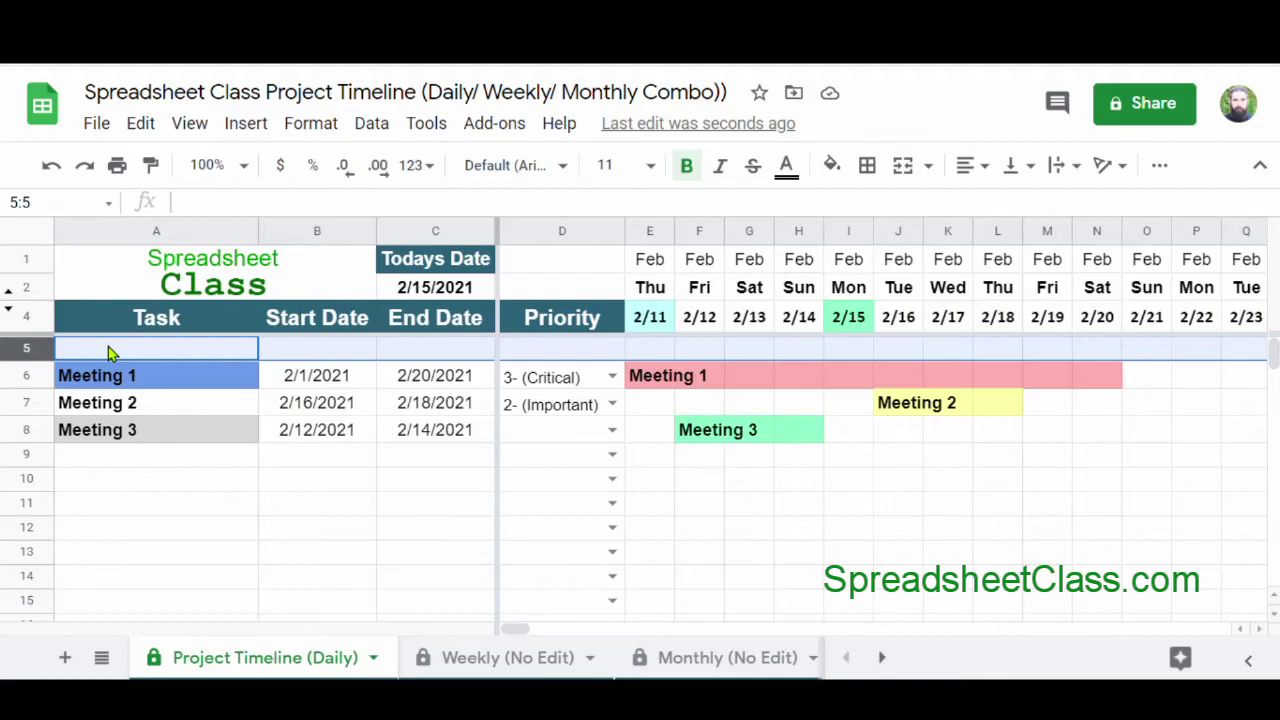
{"action": "key", "text": "Delete"}
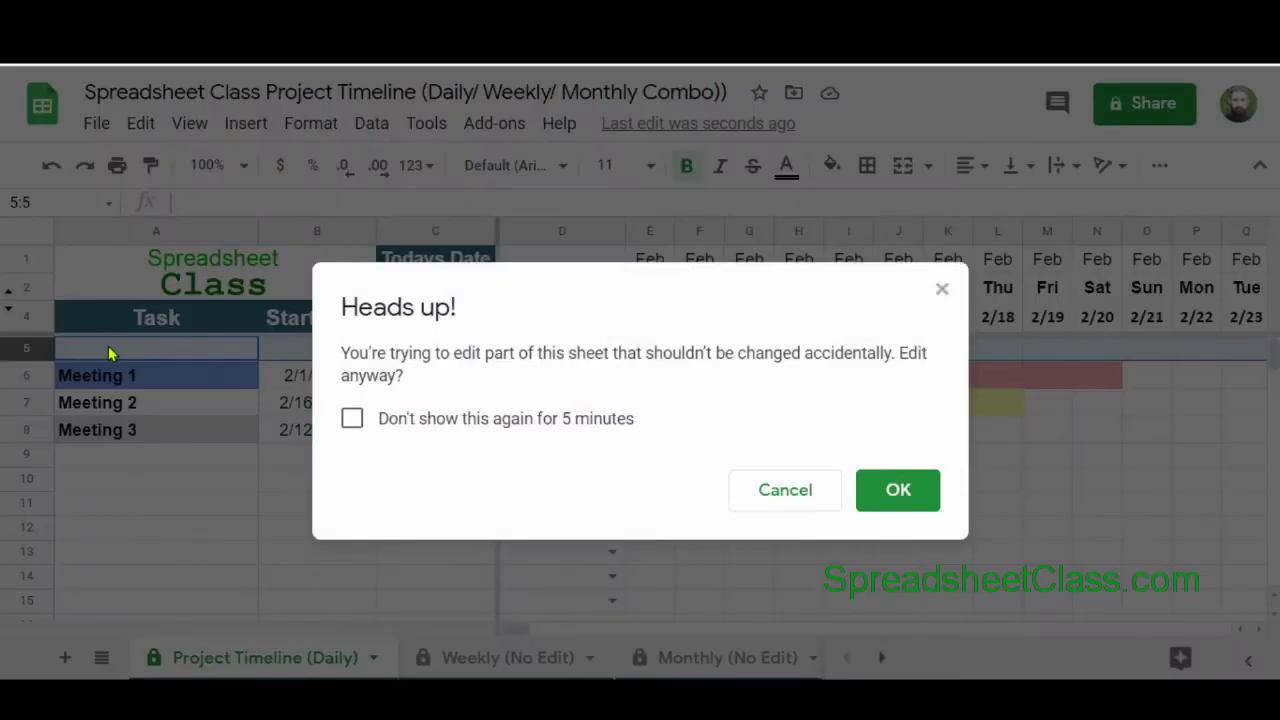
{"action": "left_click", "coordinate": [899, 494]}
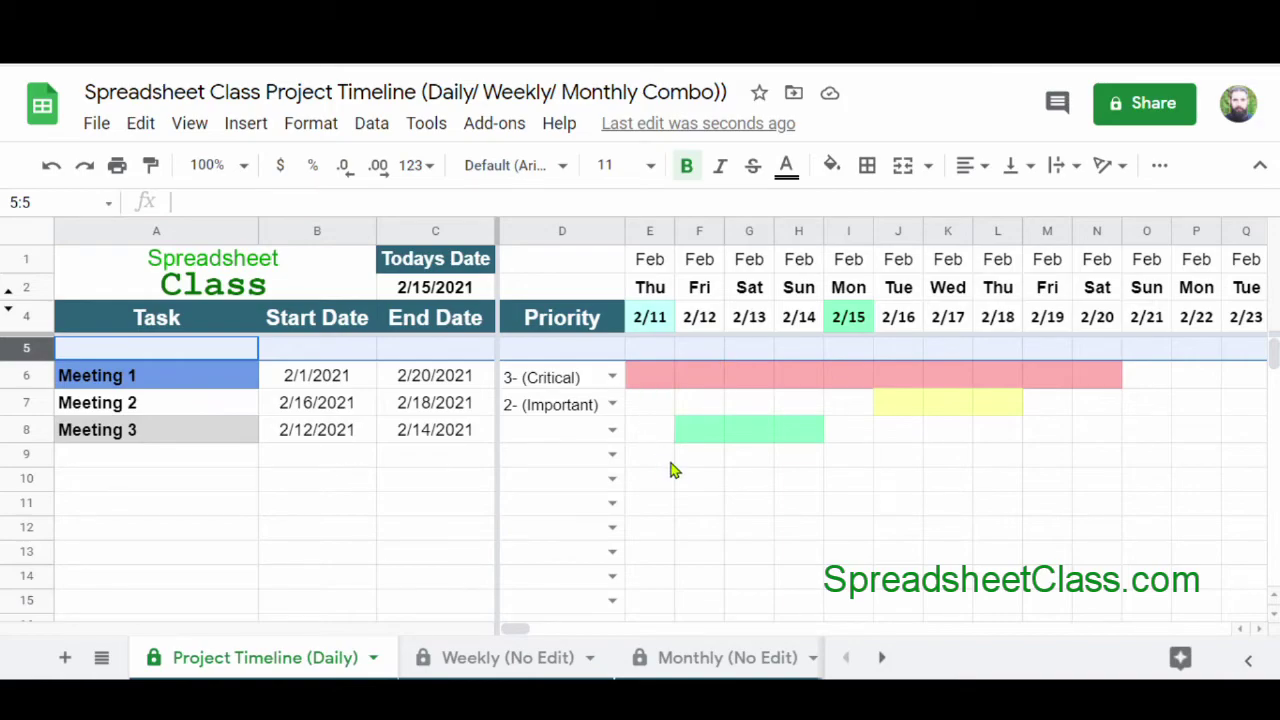
Hide row 5 and confirm the protected-range warning so the header sits above Meeting 1
{"action": "right_click", "coordinate": [12, 350]}
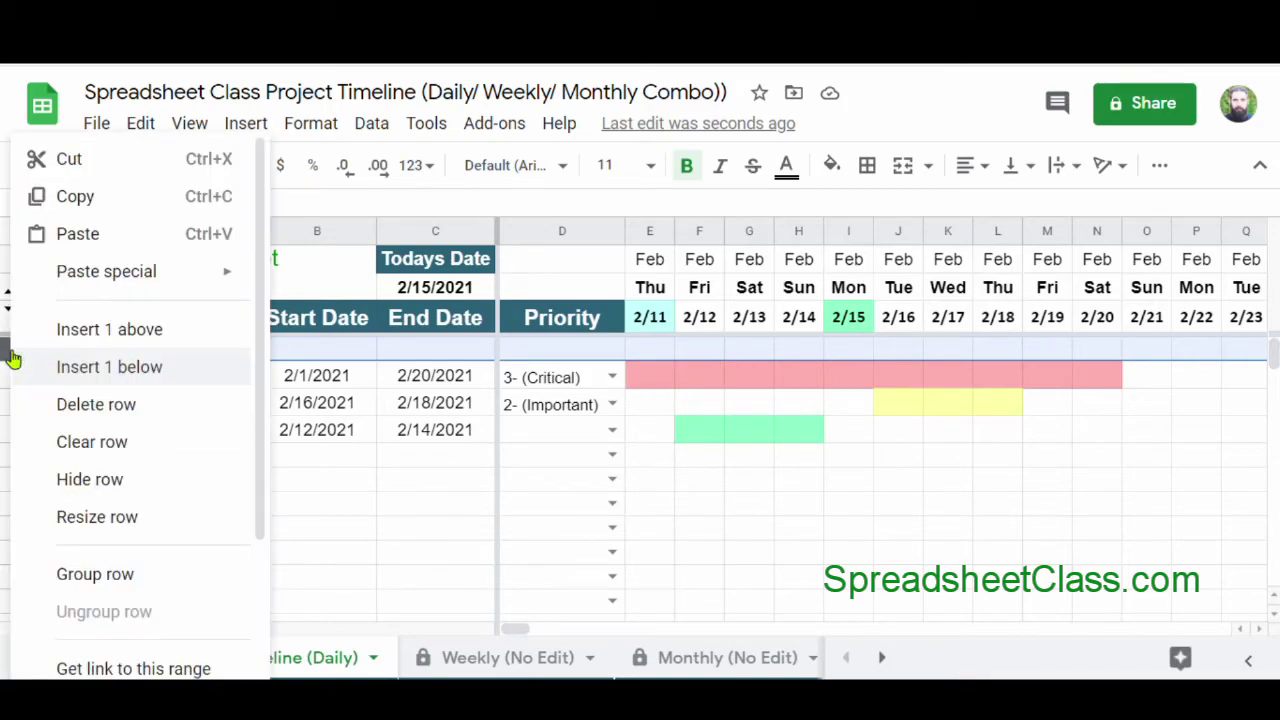
{"action": "left_click", "coordinate": [178, 490]}
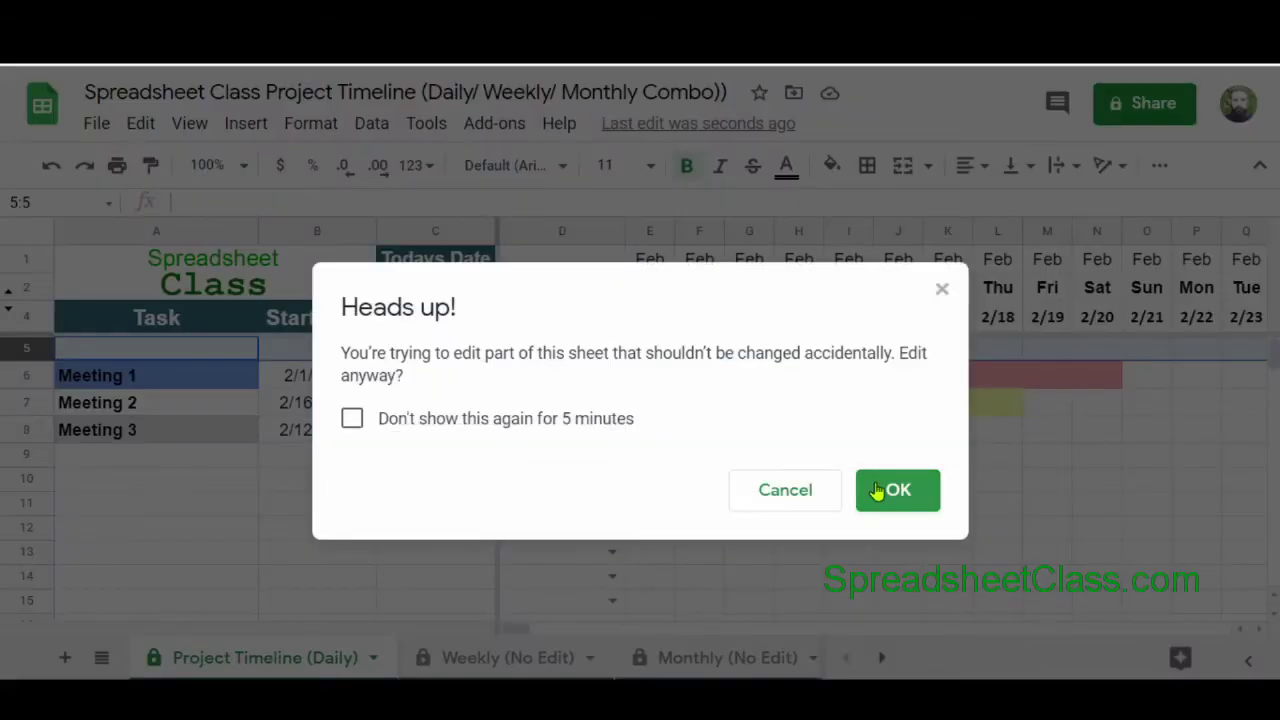
{"action": "left_click", "coordinate": [876, 490]}
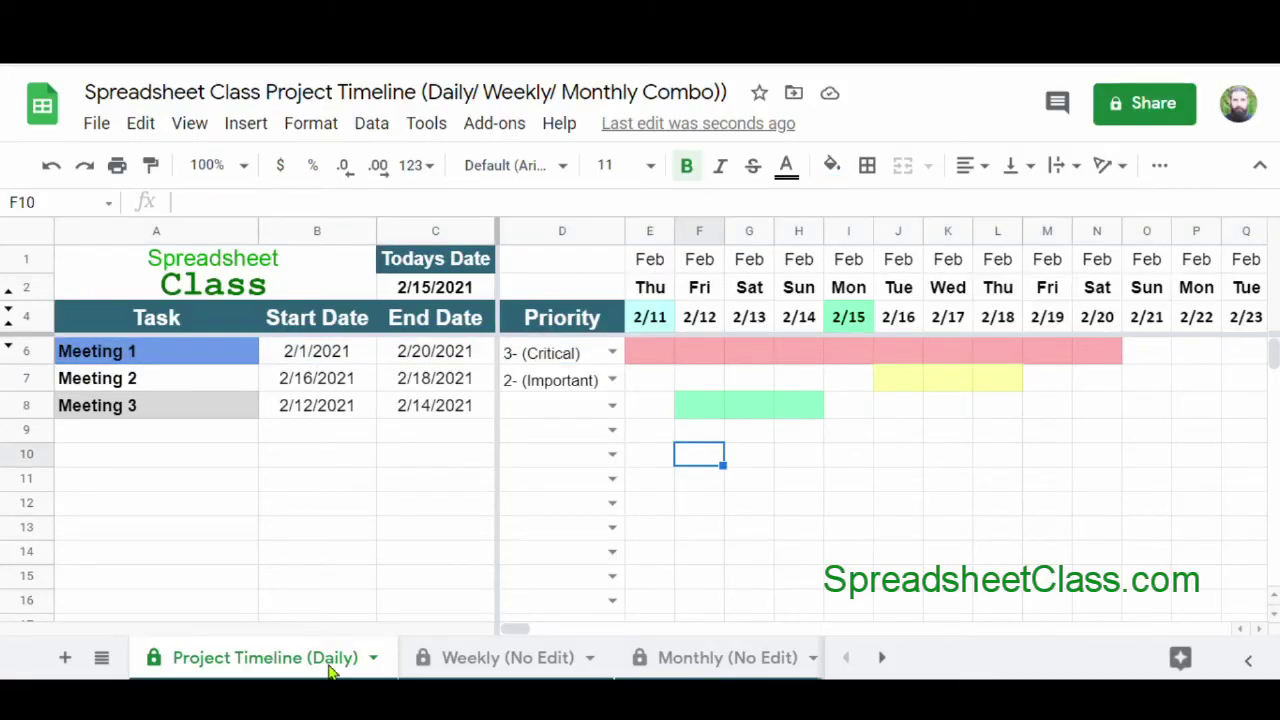